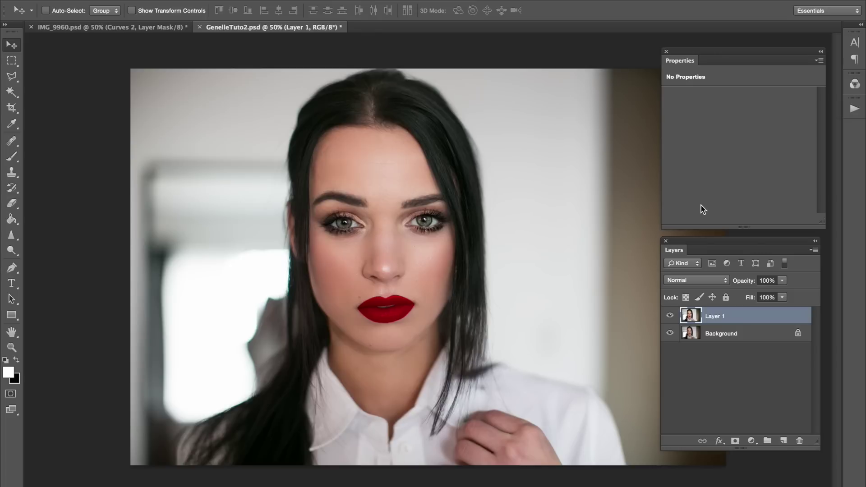
# Step: Compare the photo with and without Layer 1 and delete that layer, keeping only the Background
pyautogui.click(670, 317)
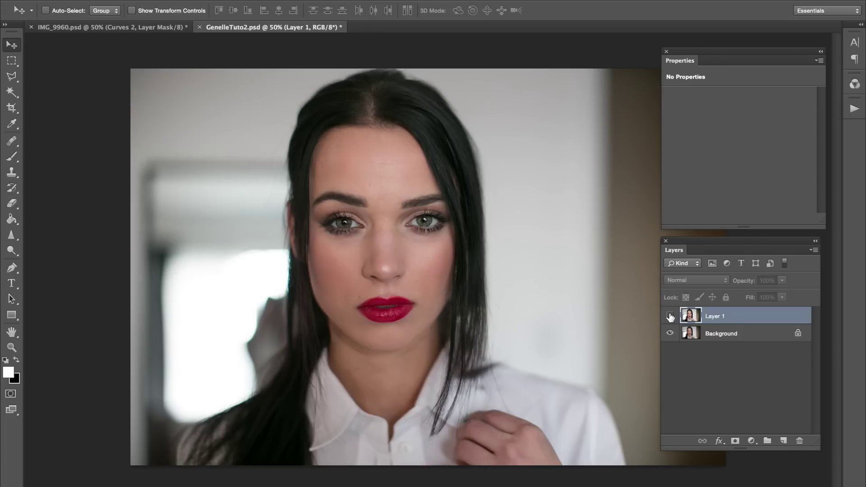
pyautogui.click(670, 316)
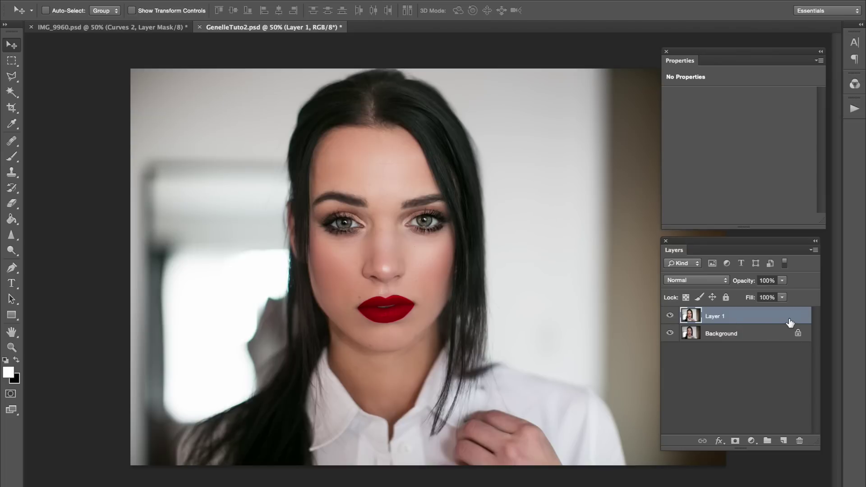
pyautogui.press('Delete')
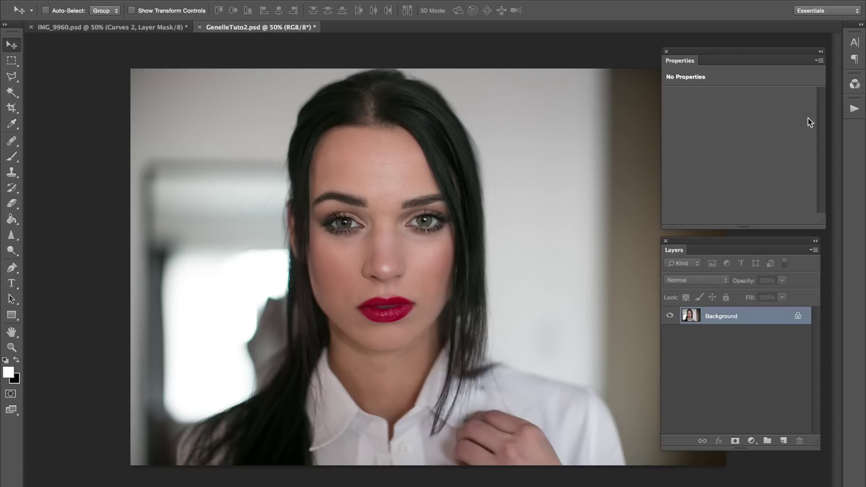
# Step: Run the Frequency Separation action on the Background and move the Layers panel clear of the actions list
pyautogui.click(852, 112)
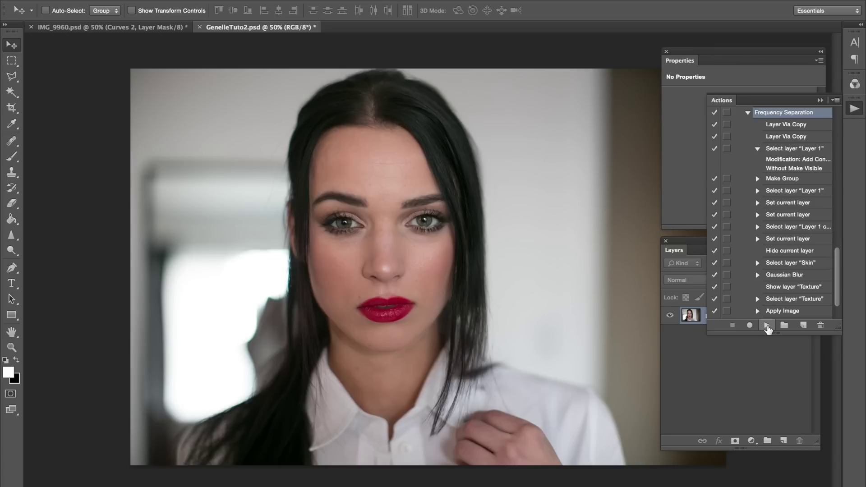
pyautogui.click(767, 326)
pyautogui.moveTo(685, 242); pyautogui.dragTo(602, 236)
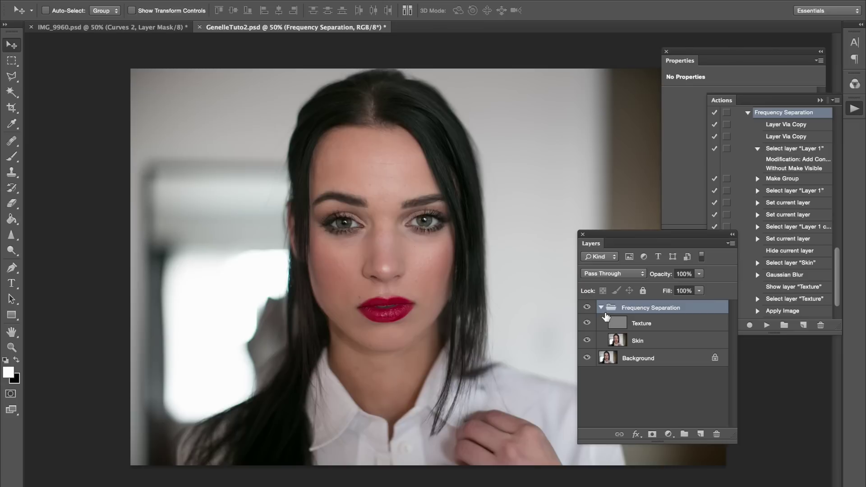
# Step: Hide the Texture layer and duplicate the Skin layer inside the Frequency Separation group
pyautogui.click(648, 327)
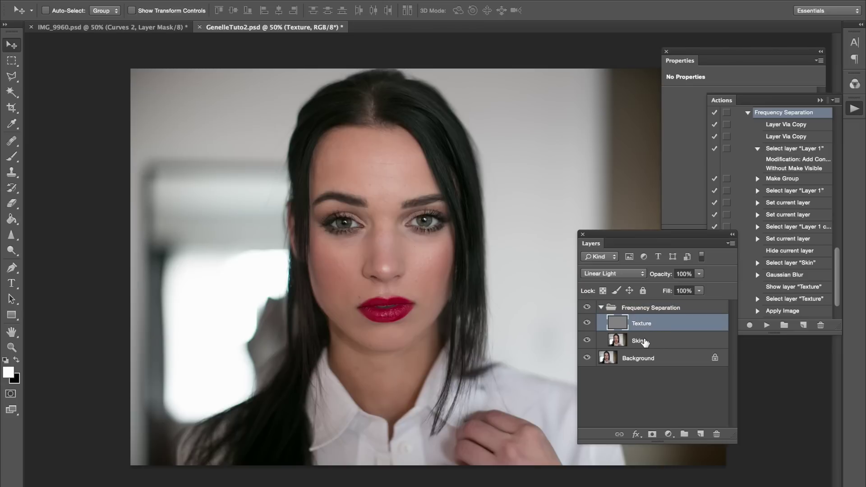
pyautogui.click(646, 343)
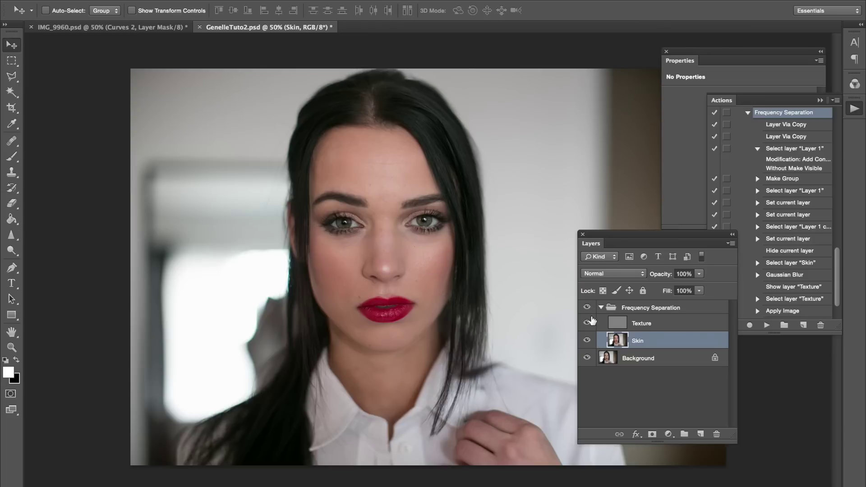
pyautogui.click(588, 323)
pyautogui.hotkey('ctrl', '+')
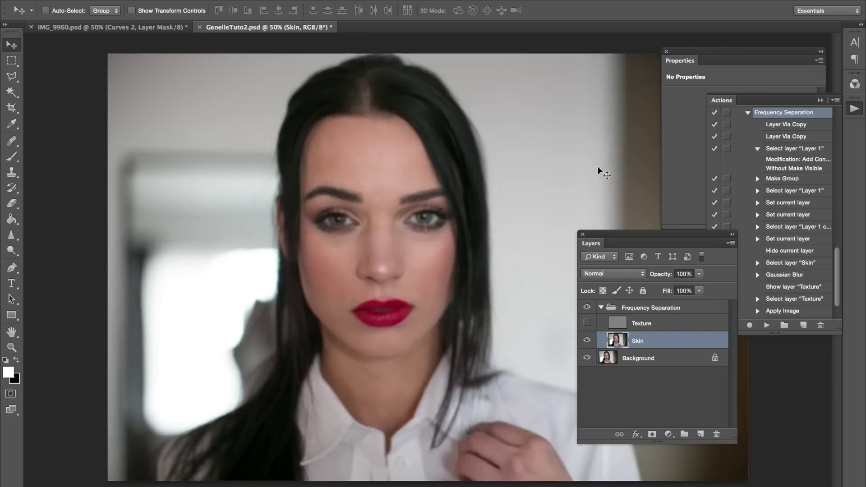
pyautogui.moveTo(435, 253); pyautogui.dragTo(440, 263)
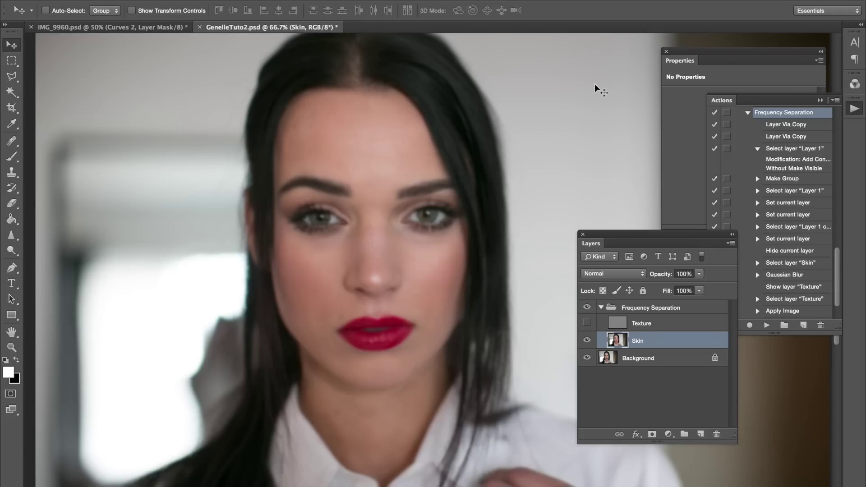
pyautogui.hotkey('ctrl', 'j')
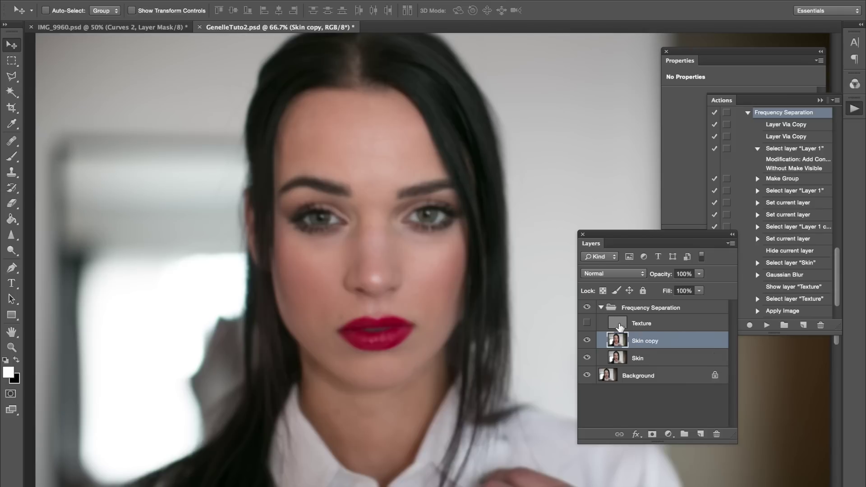
# Step: Collapse the Actions panel and reposition the Properties and Layers panels one above the other
pyautogui.click(821, 101)
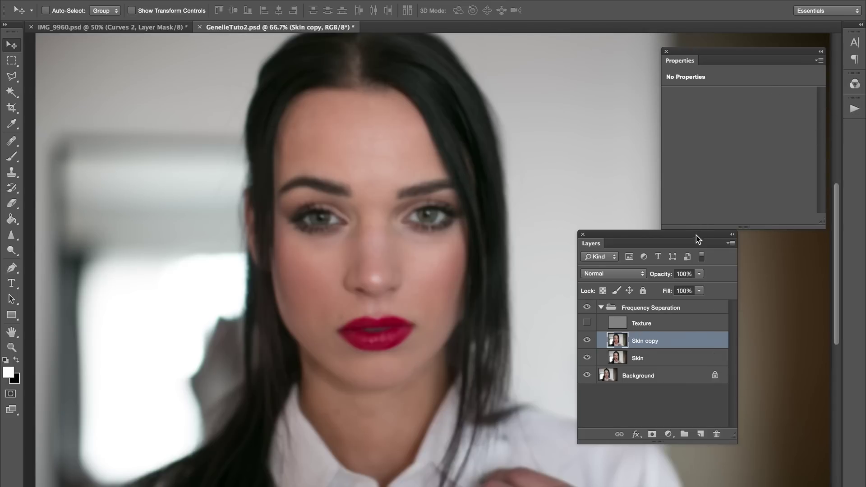
pyautogui.moveTo(702, 239); pyautogui.dragTo(739, 248)
pyautogui.moveTo(719, 49); pyautogui.dragTo(691, 251)
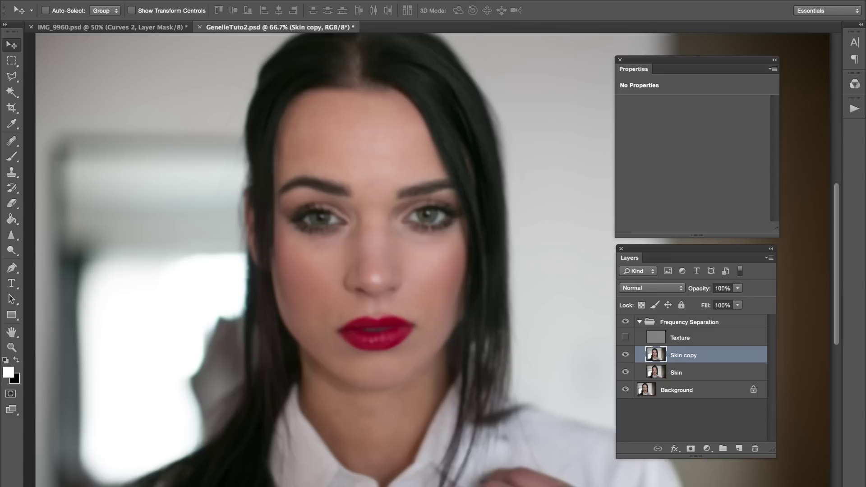
# Step: Apply a Gaussian Blur with a radius of 17.6 pixels to the Skin copy layer
pyautogui.click(281, 1)
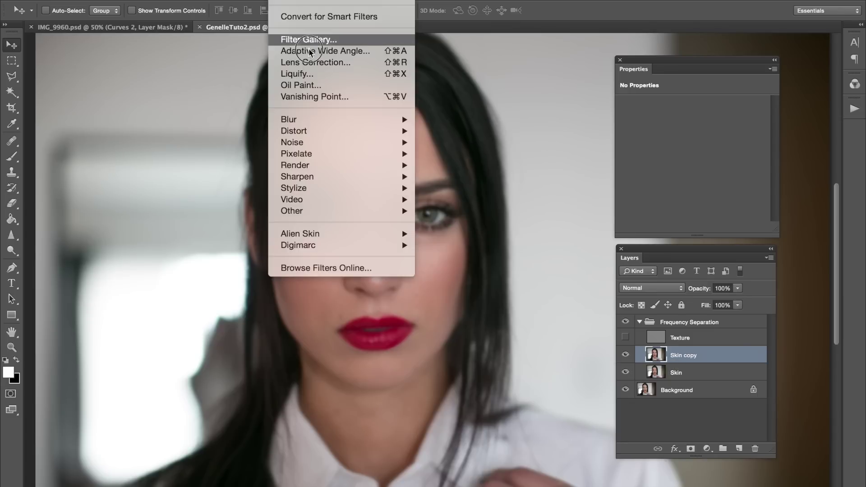
pyautogui.moveTo(375, 120)
pyautogui.click(471, 211)
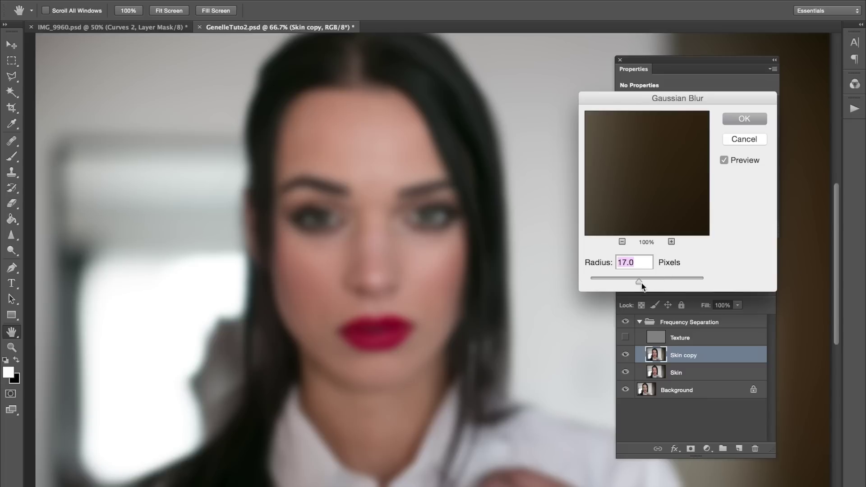
pyautogui.moveTo(640, 280); pyautogui.dragTo(655, 281)
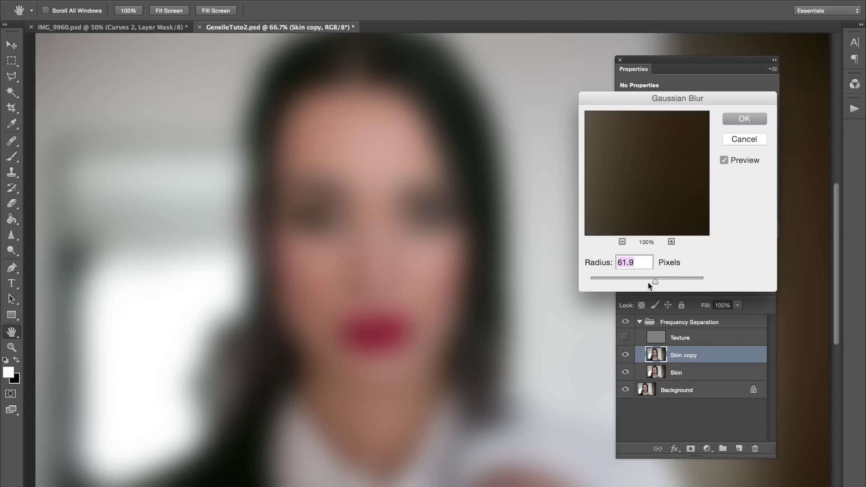
pyautogui.moveTo(655, 280); pyautogui.dragTo(639, 284)
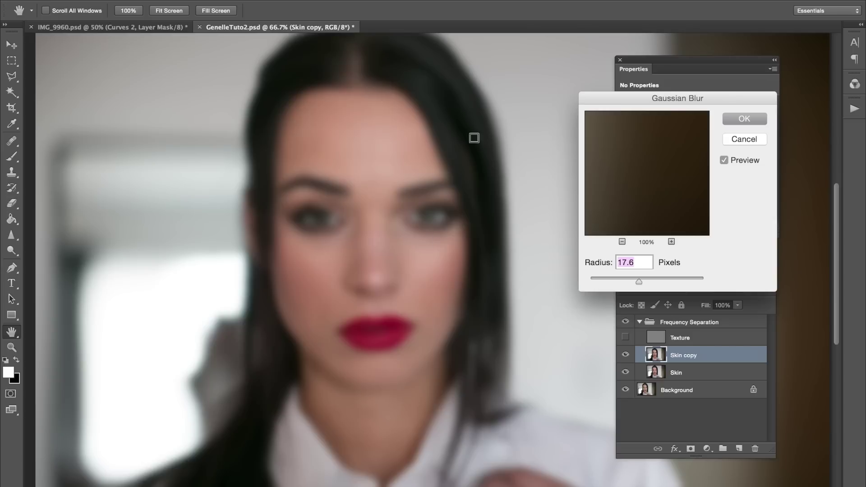
pyautogui.click(736, 118)
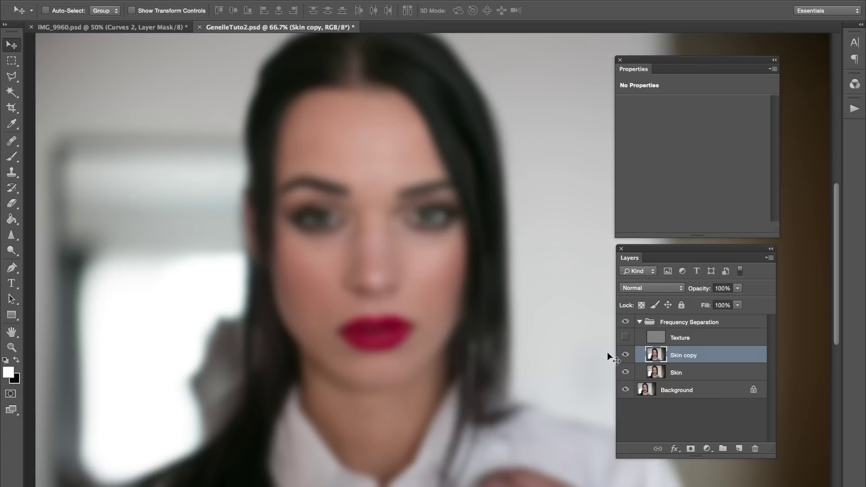
# Step: Show the Texture layer again and add a layer mask inverted to black to the Skin copy layer
pyautogui.click(625, 337)
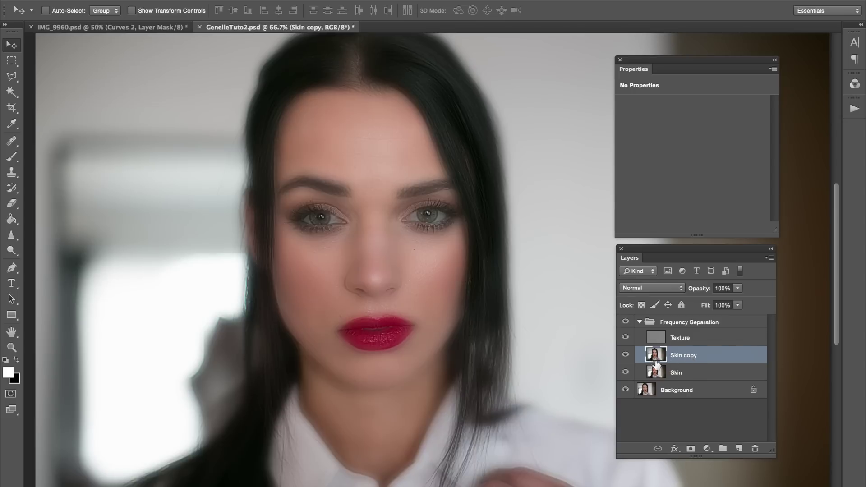
pyautogui.click(690, 449)
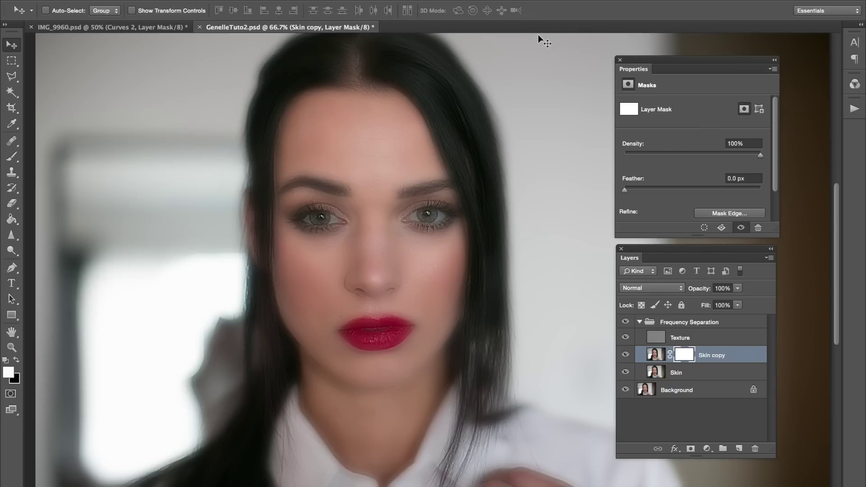
pyautogui.press('super+i')
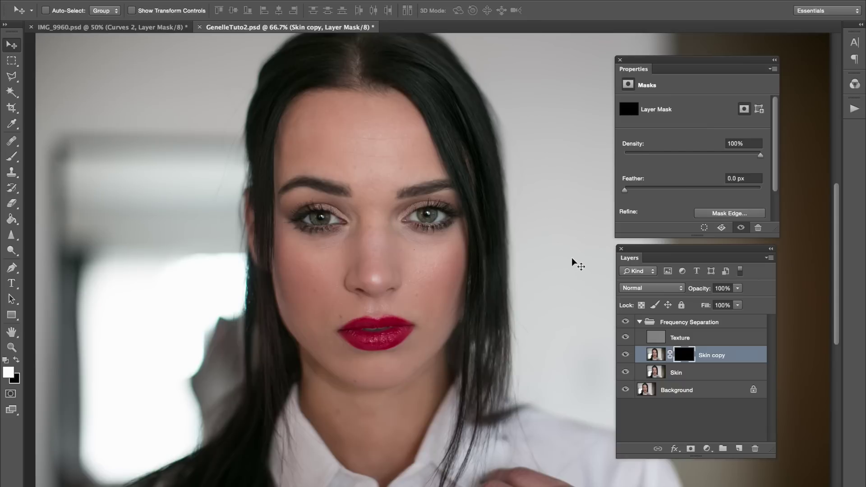
# Step: Set up a soft round brush of 250 px with 0% hardness for painting on the mask
pyautogui.click(14, 156)
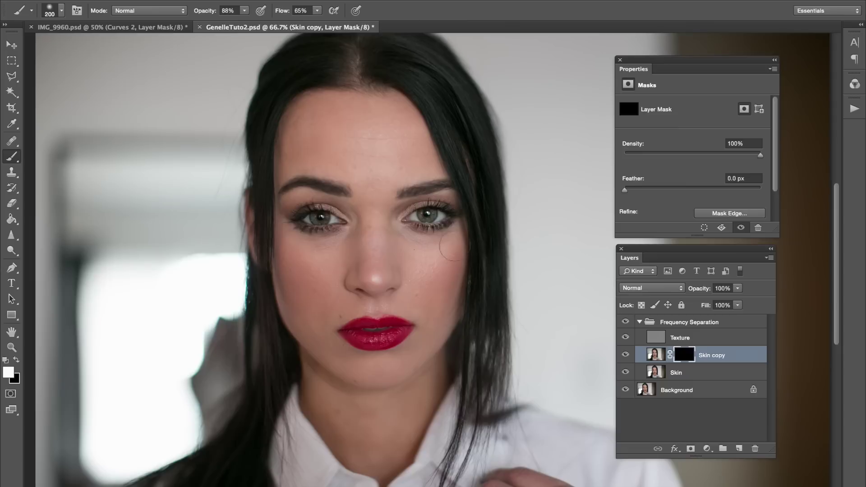
pyautogui.press(']')
pyautogui.press(']')
pyautogui.click(61, 10)
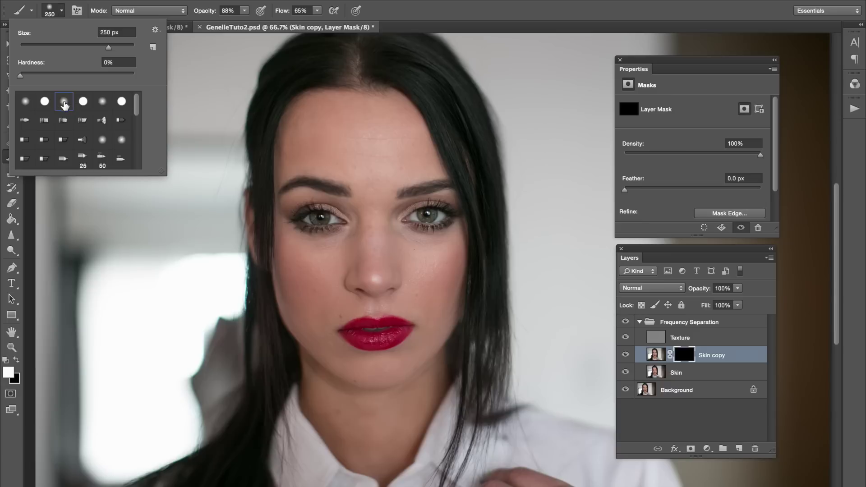
pyautogui.click(427, 268)
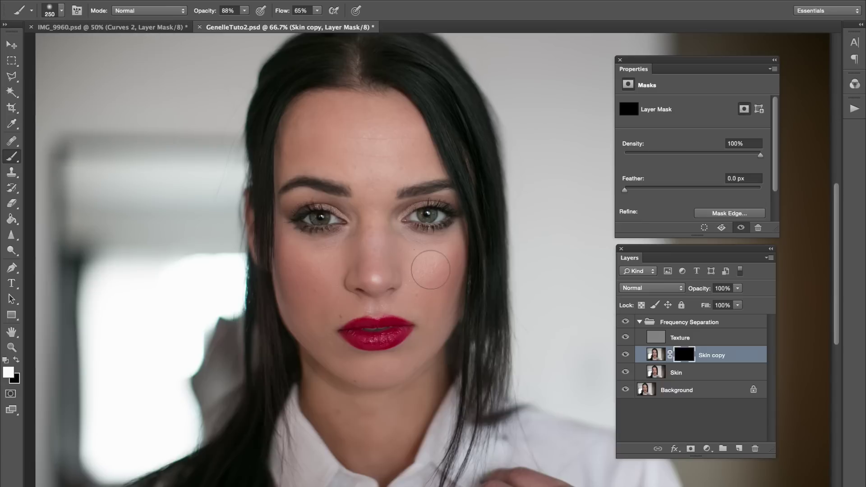
# Step: Paint white on the Skin copy mask over the cheeks, forehead and other uneven skin areas, adjusting the brush size to suit
pyautogui.moveTo(434, 266)
pyautogui.mouseDown()
pyautogui.moveTo(441, 311)
pyautogui.moveTo(423, 275)
pyautogui.moveTo(434, 262)
pyautogui.moveTo(421, 260)
pyautogui.moveTo(428, 277)
pyautogui.moveTo(416, 284)
pyautogui.moveTo(444, 275)
pyautogui.mouseUp()
pyautogui.moveTo(312, 282); pyautogui.dragTo(305, 283)
pyautogui.press('[')
pyautogui.press('[')
pyautogui.moveTo(328, 136)
pyautogui.mouseDown()
pyautogui.moveTo(348, 139)
pyautogui.moveTo(396, 116)
pyautogui.moveTo(390, 142)
pyautogui.mouseUp()
pyautogui.moveTo(468, 375); pyautogui.dragTo(392, 250)
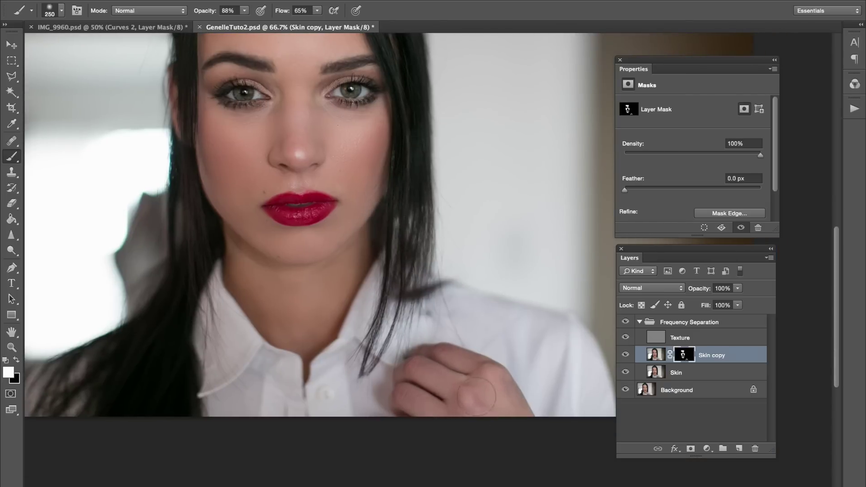
pyautogui.scroll(5, 406, 343)
pyautogui.hscroll(-4, 406, 343)
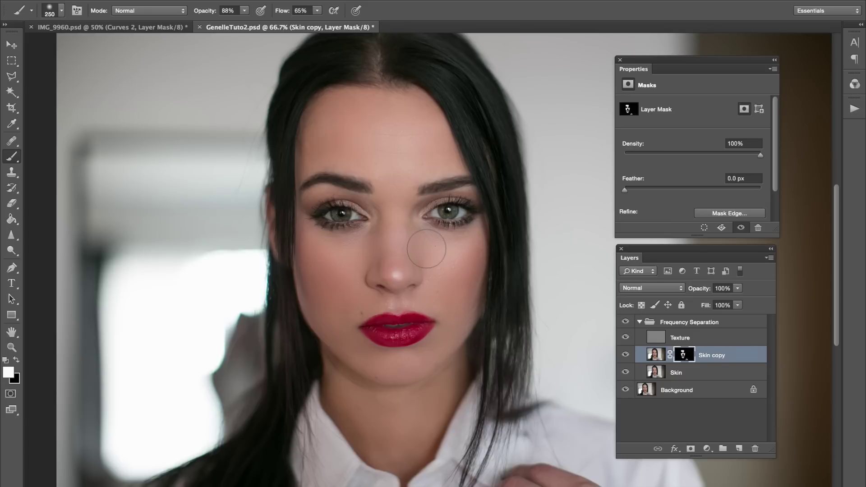
pyautogui.press('[')
pyautogui.press('[')
# Step: Compare the face with and without the Skin copy layer to examine the skin smoothing
pyautogui.press('super+minus')
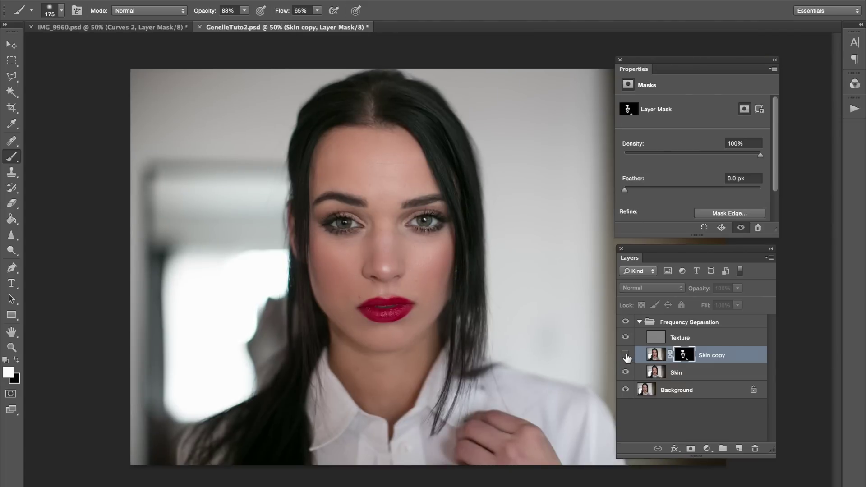
pyautogui.press('super+equal')
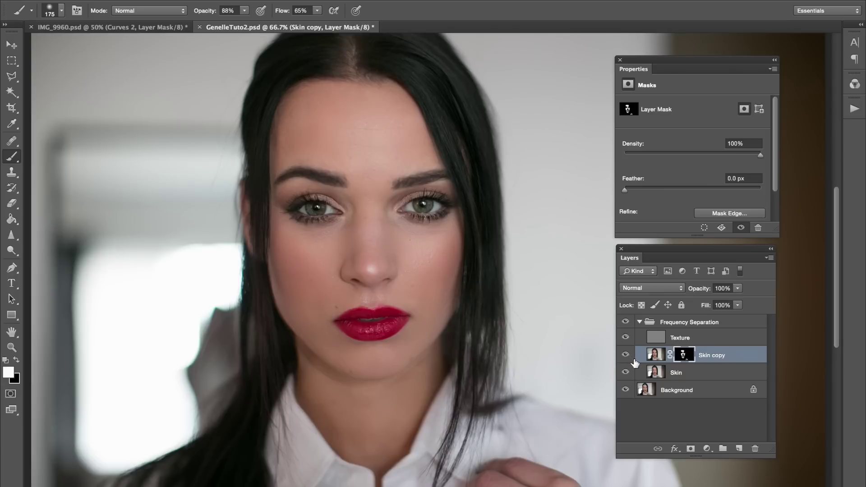
pyautogui.moveTo(704, 294); pyautogui.dragTo(707, 296)
pyautogui.moveTo(702, 293); pyautogui.dragTo(752, 325)
pyautogui.click(626, 355)
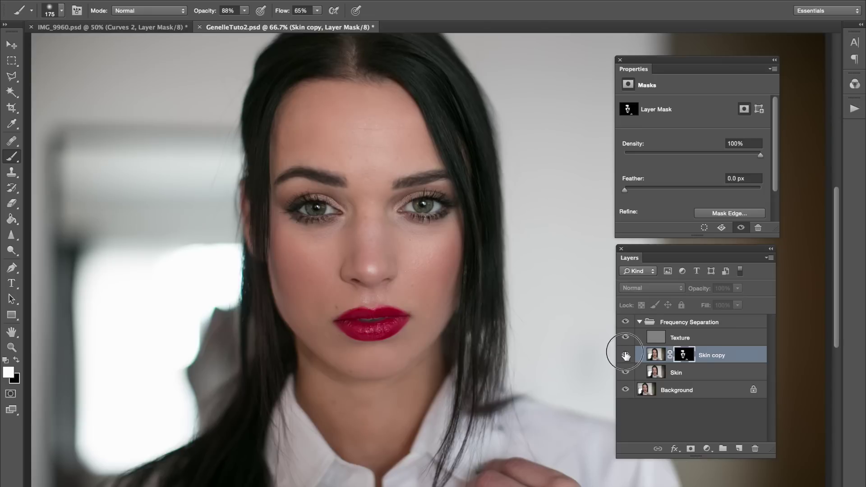
pyautogui.click(626, 355)
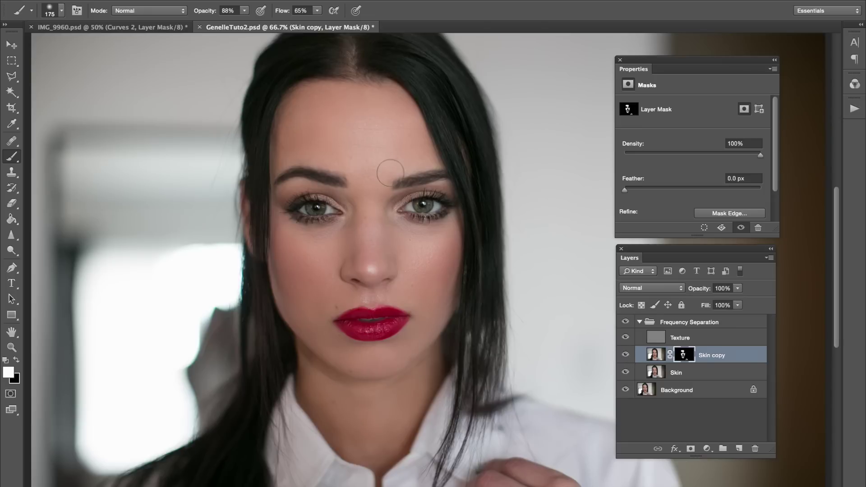
# Step: Create a new layer named Lipstick above the Texture layer in the Frequency Separation group
pyautogui.click(640, 323)
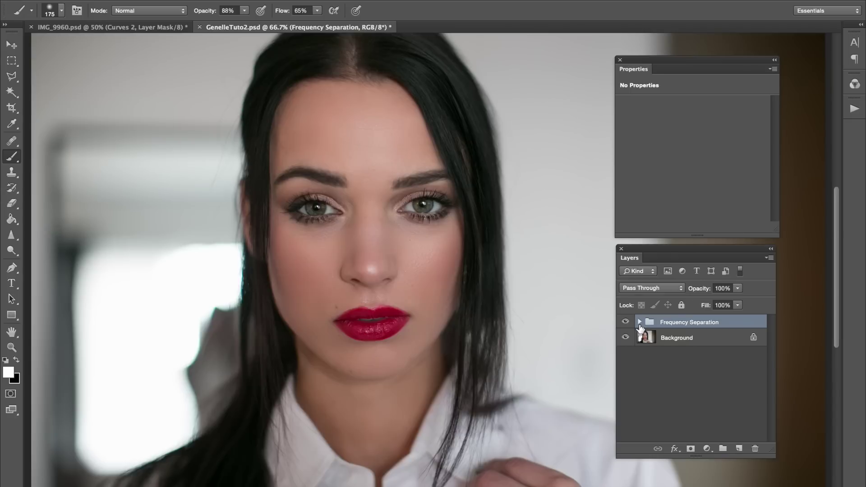
pyautogui.click(639, 322)
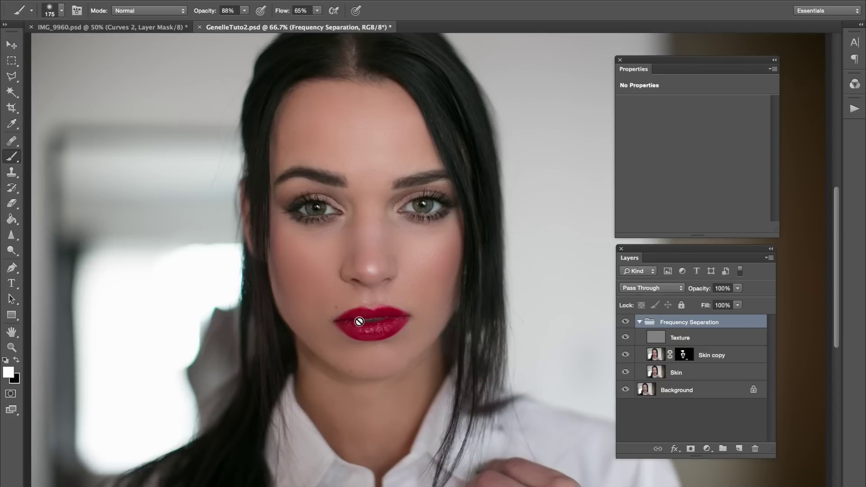
pyautogui.click(678, 345)
pyautogui.press('super+shift+n')
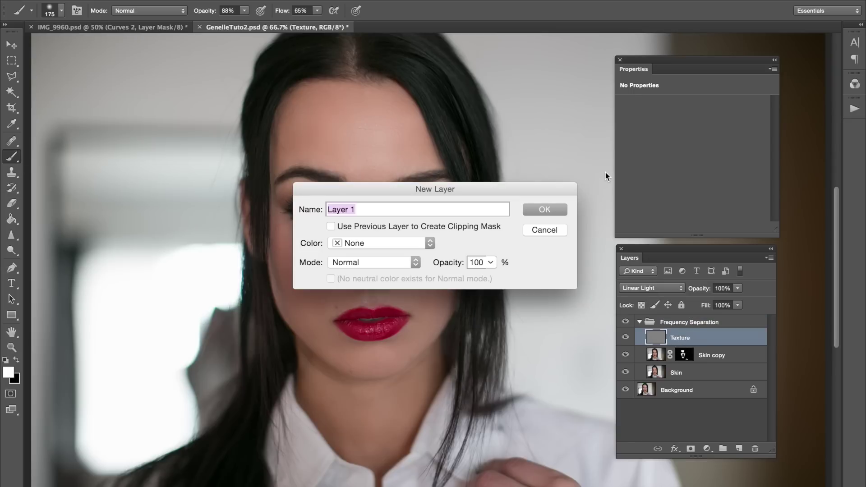
pyautogui.write('Lipstick')
pyautogui.press('Return')
# Step: Sample the red of the lower lip as the foreground colour, viewing the mouth at 200%
pyautogui.press('super+1')
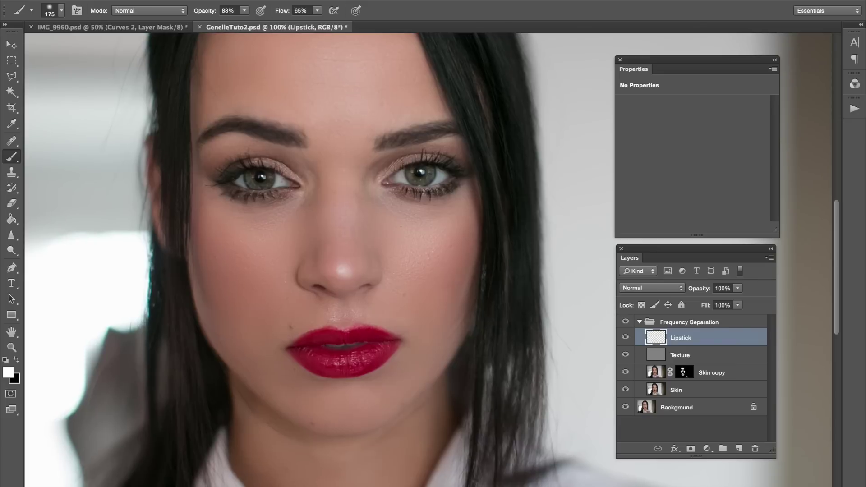
pyautogui.press('super+plus')
pyautogui.moveTo(373, 313); pyautogui.dragTo(493, 164)
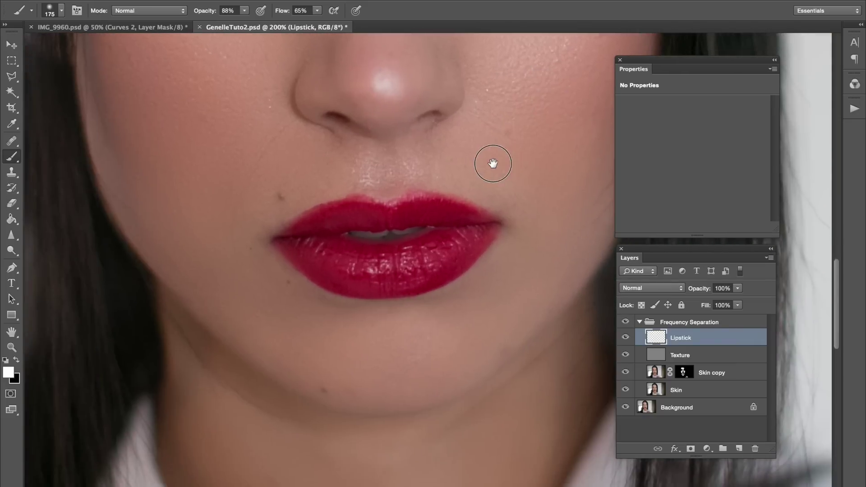
pyautogui.keyDown('alt'); pyautogui.click(358, 270); pyautogui.keyUp('alt')
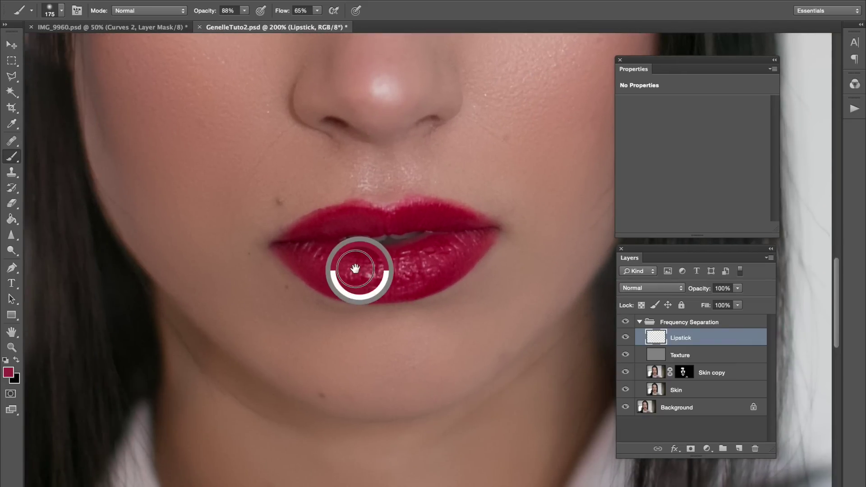
# Step: Paint both lips with the sampled red on the Lipstick layer, starting with a 60 px brush at 72% hardness and reducing it to 25 px
pyautogui.press('[')
pyautogui.press('[')
pyautogui.press('[')
pyautogui.press('[')
pyautogui.press('[')
pyautogui.press('[')
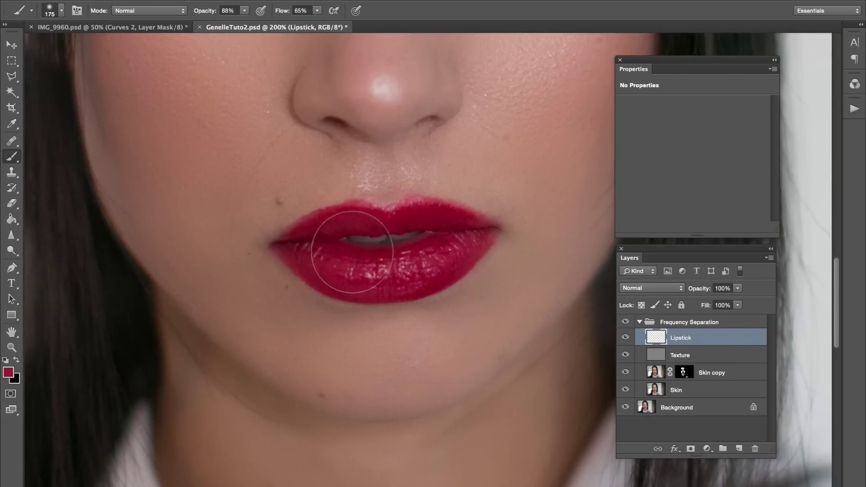
pyautogui.press('[')
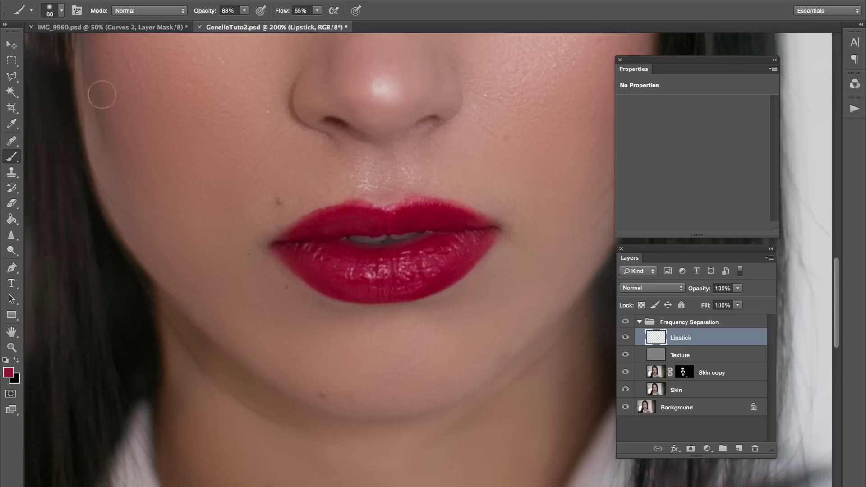
pyautogui.click(53, 14)
pyautogui.moveTo(45, 75); pyautogui.dragTo(101, 68)
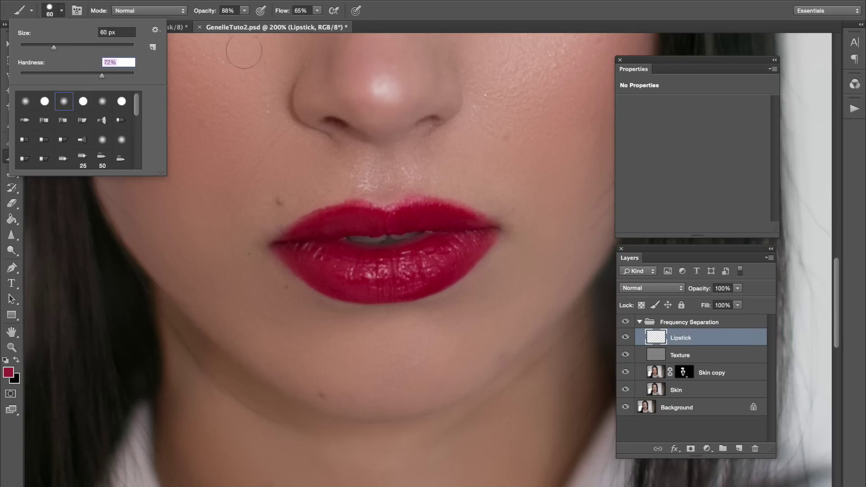
pyautogui.moveTo(300, 249)
pyautogui.mouseDown()
pyautogui.moveTo(324, 269)
pyautogui.moveTo(283, 250)
pyautogui.moveTo(332, 285)
pyautogui.moveTo(318, 284)
pyautogui.moveTo(374, 296)
pyautogui.moveTo(349, 294)
pyautogui.moveTo(424, 274)
pyautogui.moveTo(377, 291)
pyautogui.moveTo(423, 285)
pyautogui.moveTo(375, 295)
pyautogui.moveTo(424, 286)
pyautogui.moveTo(471, 251)
pyautogui.moveTo(445, 276)
pyautogui.moveTo(485, 219)
pyautogui.moveTo(447, 210)
pyautogui.moveTo(430, 235)
pyautogui.moveTo(376, 219)
pyautogui.moveTo(454, 228)
pyautogui.moveTo(430, 216)
pyautogui.moveTo(455, 239)
pyautogui.moveTo(452, 261)
pyautogui.moveTo(393, 297)
pyautogui.moveTo(382, 293)
pyautogui.moveTo(430, 282)
pyautogui.moveTo(381, 297)
pyautogui.moveTo(459, 263)
pyautogui.moveTo(451, 270)
pyautogui.moveTo(485, 234)
pyautogui.moveTo(469, 215)
pyautogui.moveTo(286, 248)
pyautogui.moveTo(360, 215)
pyautogui.moveTo(468, 223)
pyautogui.moveTo(362, 273)
pyautogui.moveTo(370, 284)
pyautogui.moveTo(406, 255)
pyautogui.moveTo(392, 222)
pyautogui.moveTo(436, 217)
pyautogui.moveTo(416, 201)
pyautogui.moveTo(427, 201)
pyautogui.moveTo(326, 218)
pyautogui.moveTo(349, 286)
pyautogui.moveTo(363, 210)
pyautogui.moveTo(480, 249)
pyautogui.moveTo(473, 233)
pyautogui.mouseUp()
pyautogui.press('[')
pyautogui.press('[')
pyautogui.press('[')
pyautogui.press('[')
pyautogui.press('[')
pyautogui.press('[')
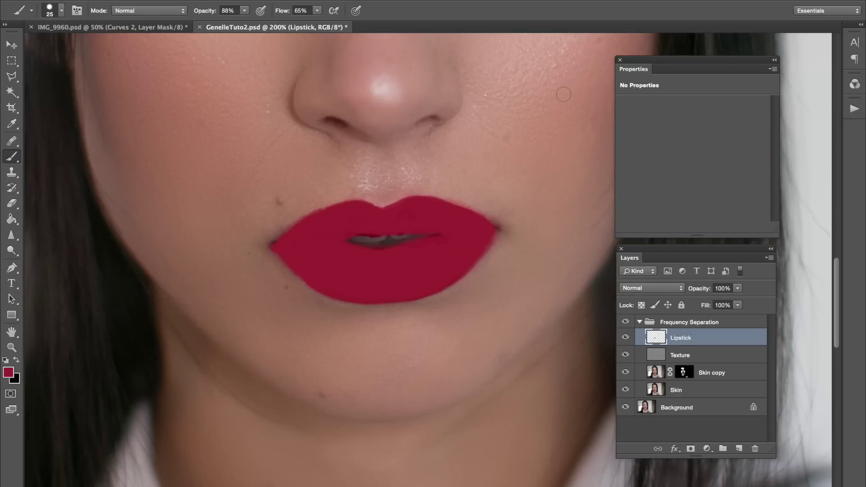
# Step: Set the Lipstick layer's blend mode to Multiply and refine the painted lip edges and mouth opening with a 25 px brush
pyautogui.click(658, 288)
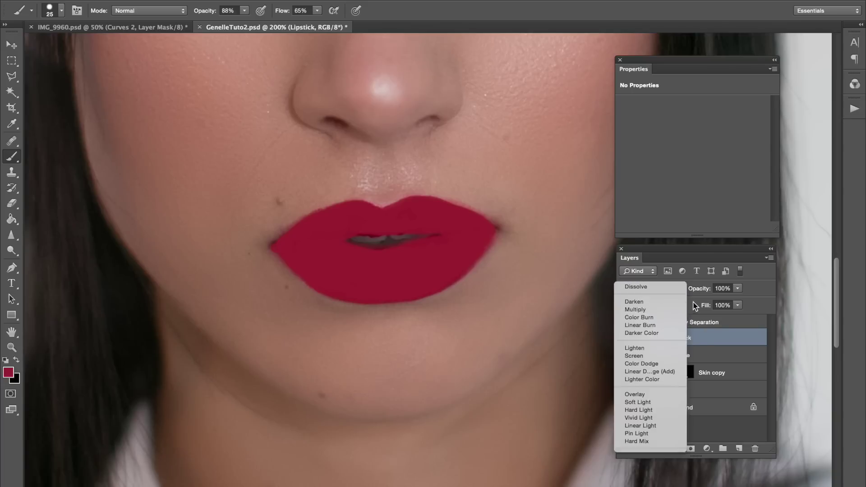
pyautogui.click(671, 309)
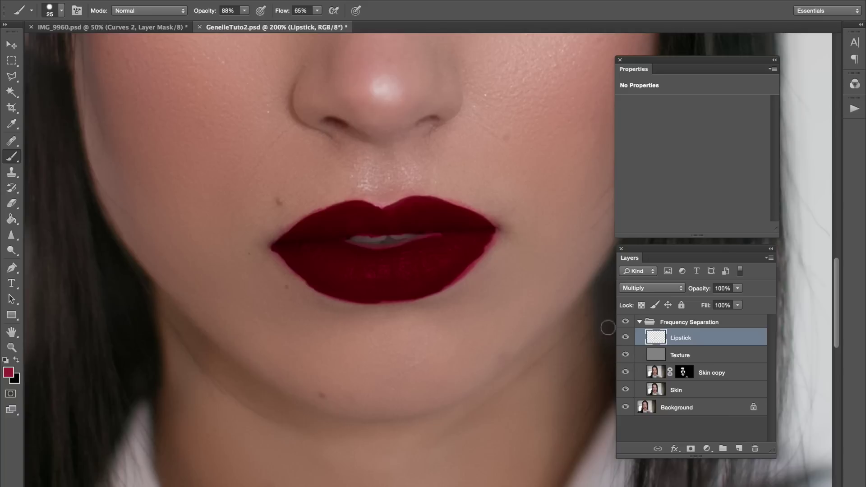
pyautogui.moveTo(482, 238)
pyautogui.mouseDown()
pyautogui.moveTo(469, 257)
pyautogui.moveTo(490, 234)
pyautogui.moveTo(439, 287)
pyautogui.moveTo(453, 276)
pyautogui.moveTo(418, 293)
pyautogui.moveTo(365, 294)
pyautogui.moveTo(411, 291)
pyautogui.moveTo(369, 296)
pyautogui.moveTo(407, 296)
pyautogui.mouseUp()
pyautogui.moveTo(285, 245)
pyautogui.mouseDown()
pyautogui.moveTo(278, 251)
pyautogui.moveTo(294, 269)
pyautogui.moveTo(464, 273)
pyautogui.mouseUp()
pyautogui.moveTo(354, 248)
pyautogui.mouseDown()
pyautogui.moveTo(406, 249)
pyautogui.moveTo(452, 233)
pyautogui.moveTo(409, 244)
pyautogui.mouseUp()
pyautogui.moveTo(392, 209); pyautogui.dragTo(368, 207)
pyautogui.press('e')
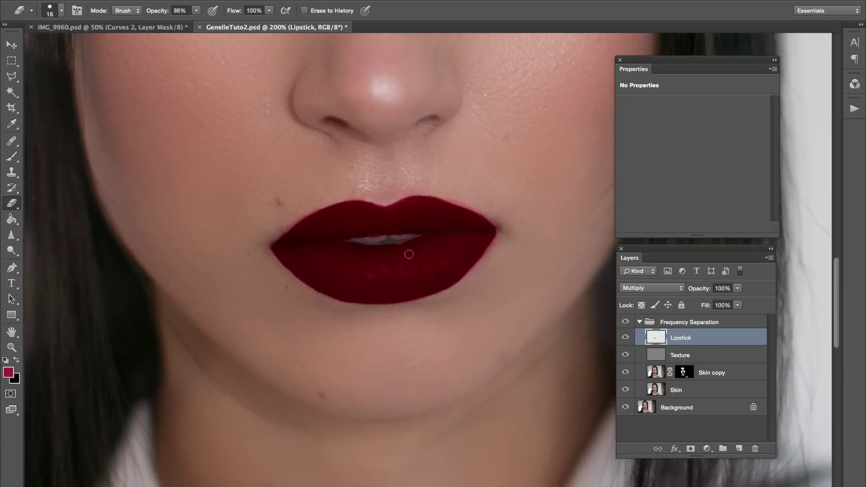
pyautogui.press('b')
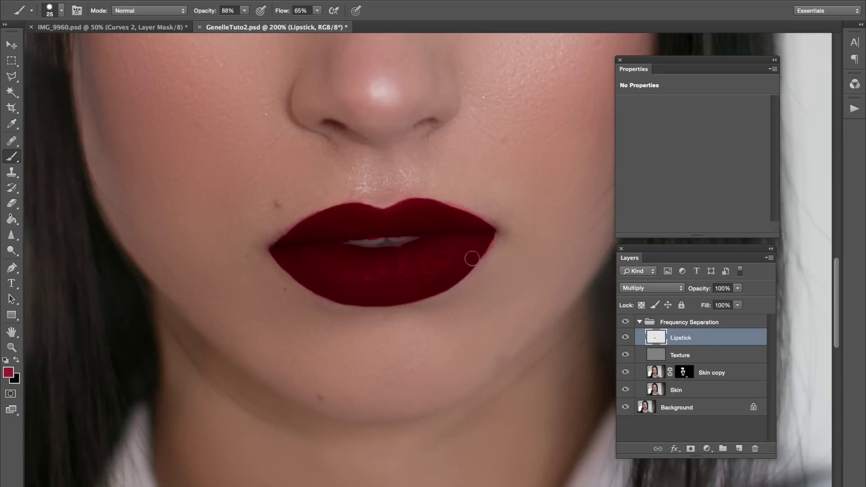
pyautogui.moveTo(447, 268); pyautogui.dragTo(421, 275)
# Step: Reduce the Lipstick layer's opacity to 68% and duplicate it as a copy with the Overlay blend mode
pyautogui.moveTo(702, 295); pyautogui.dragTo(685, 292)
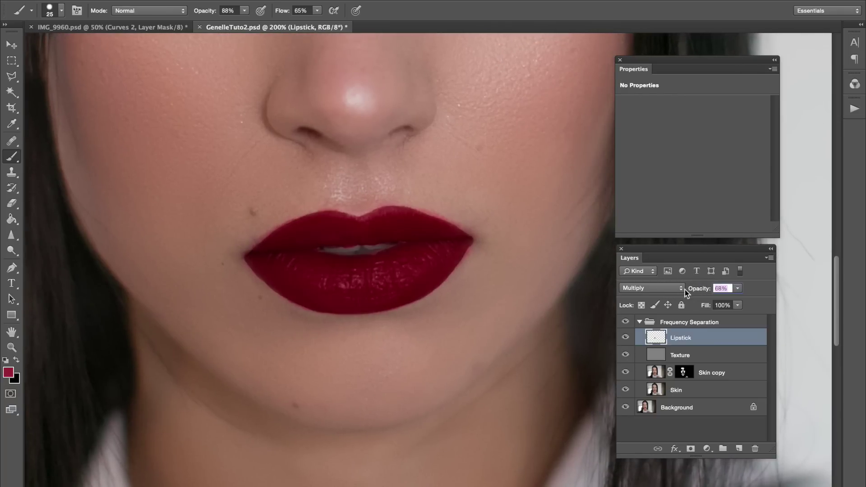
pyautogui.press('super+j')
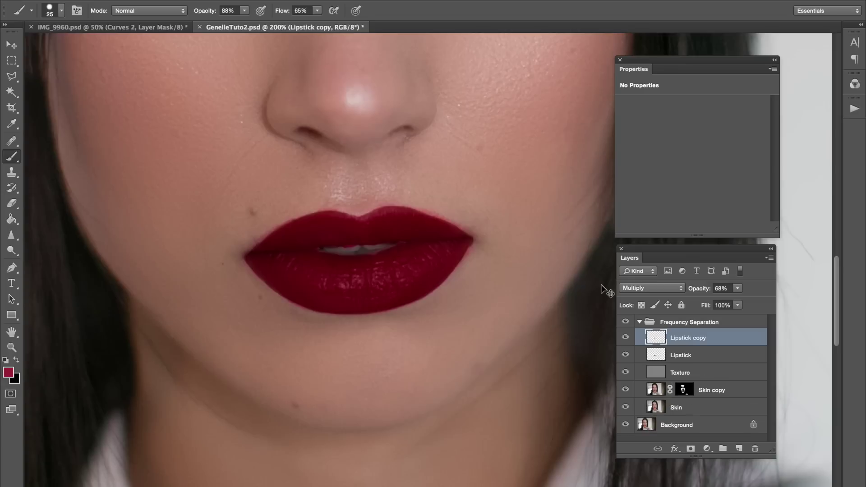
pyautogui.click(644, 289)
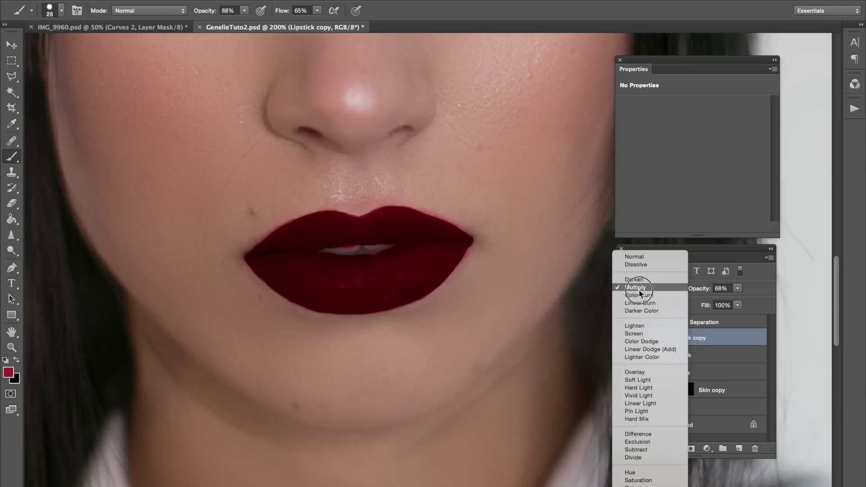
pyautogui.click(638, 366)
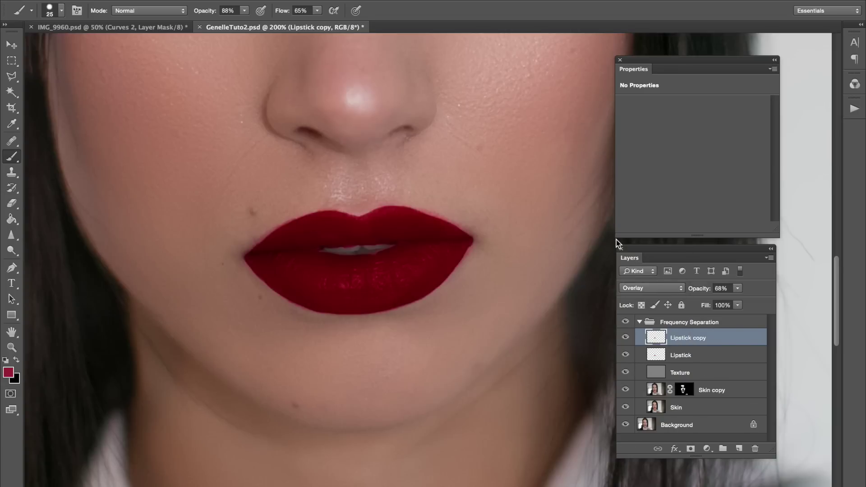
# Step: Compare the lips with and without the Lipstick copy layer, setting its opacity to 77% and fine-tuning the Lipstick layer's opacity
pyautogui.press('super+minus')
pyautogui.press('super+minus')
pyautogui.press('super+minus')
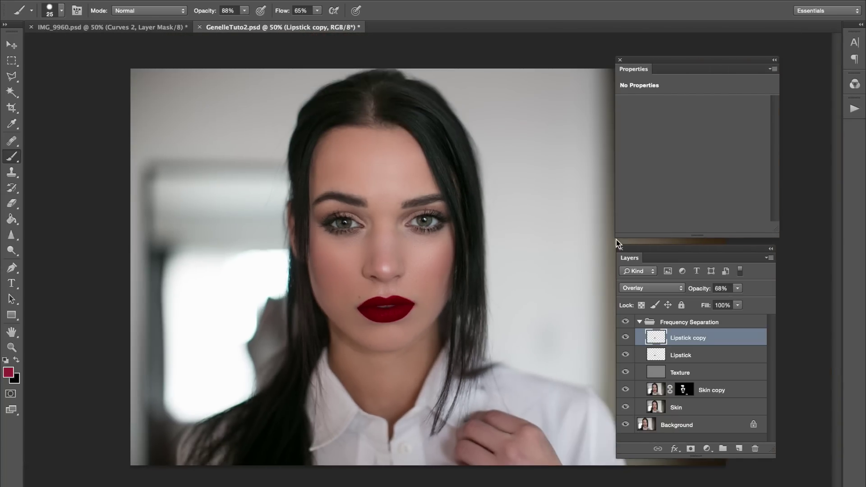
pyautogui.click(626, 339)
pyautogui.click(626, 338)
pyautogui.moveTo(703, 292); pyautogui.dragTo(707, 291)
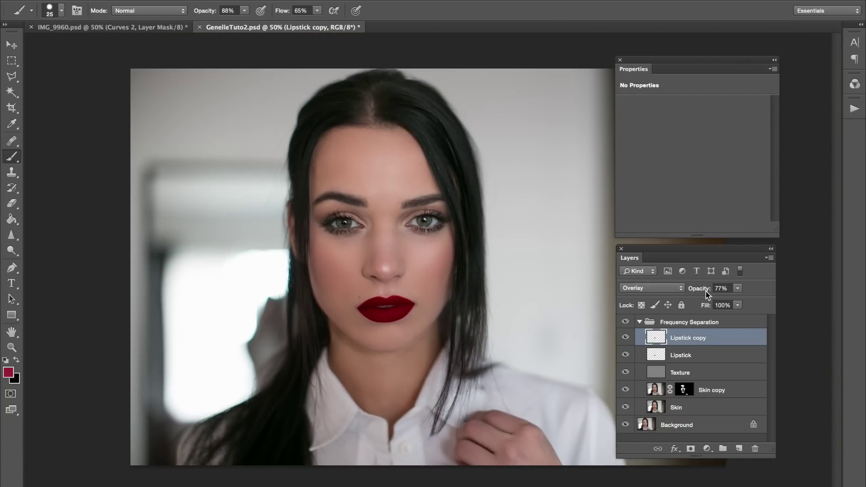
pyautogui.click(647, 356)
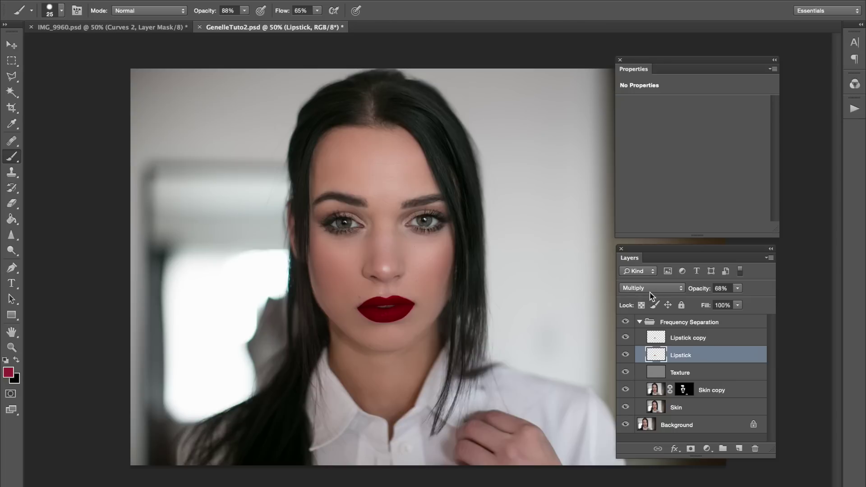
pyautogui.moveTo(707, 292); pyautogui.dragTo(705, 292)
pyautogui.click(672, 342)
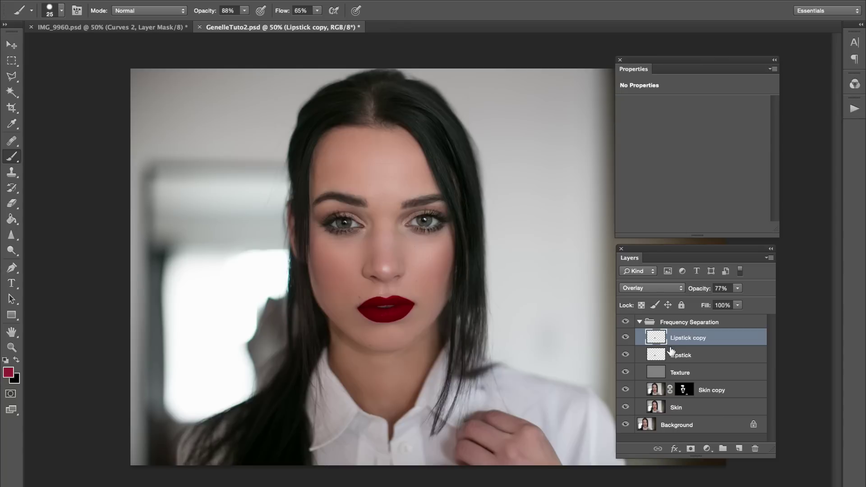
# Step: Create a new layer named shadow above Lipstick copy, with black as the foreground colour and Soft Light as its blend mode
pyautogui.press('super+plus')
pyautogui.press('super+plus')
pyautogui.moveTo(415, 339); pyautogui.dragTo(451, 298)
pyautogui.press('super+shift+n')
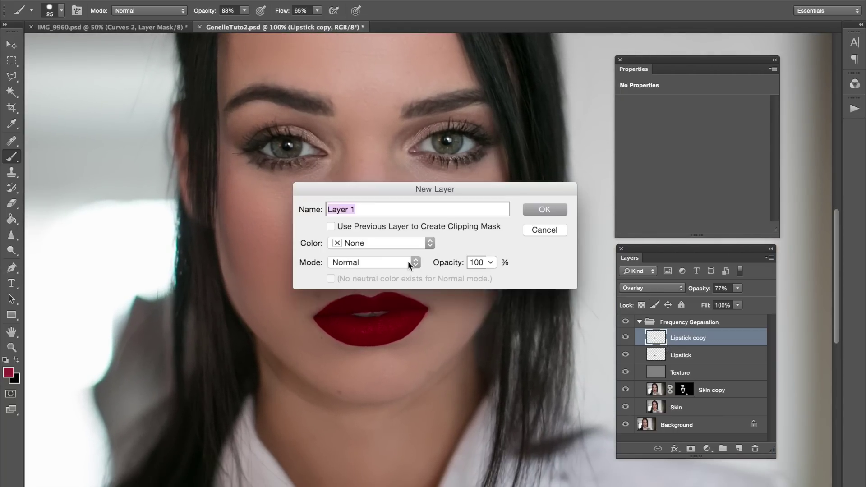
pyautogui.write('shadow')
pyautogui.press('Return')
pyautogui.press('super+plus')
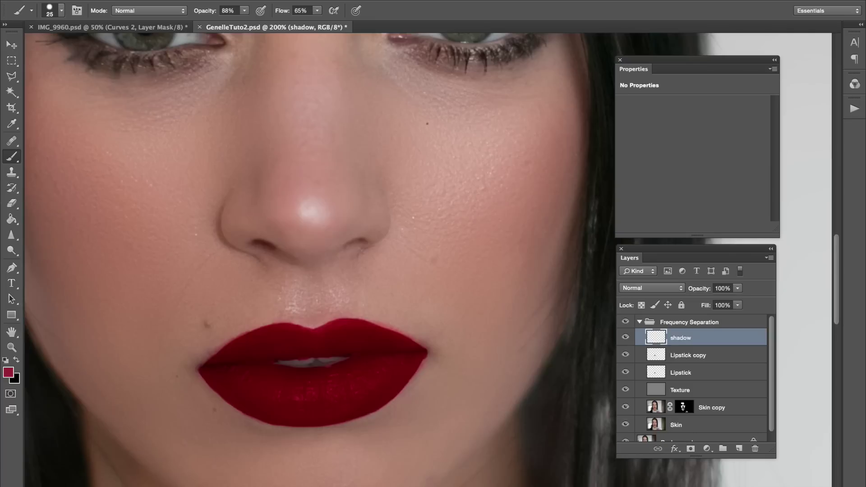
pyautogui.press('x')
pyautogui.click(646, 289)
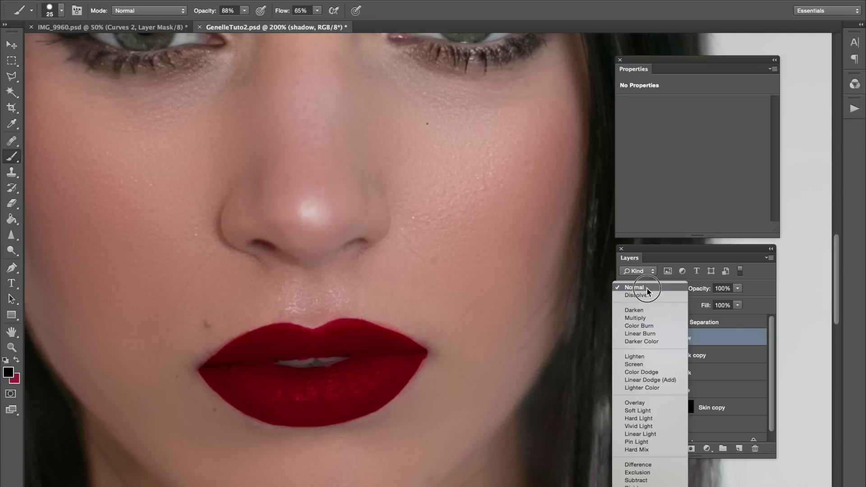
pyautogui.click(636, 410)
# Step: Soften the brush to 0% hardness and lower its opacity to 10%
pyautogui.press(']')
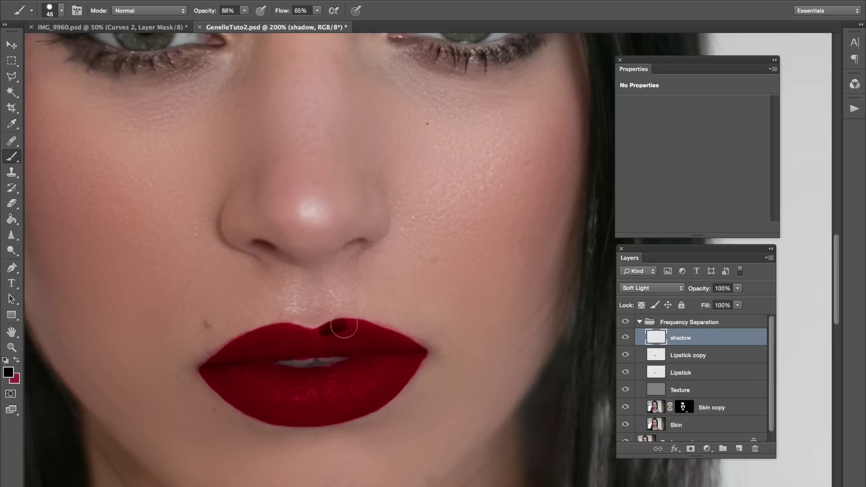
pyautogui.click(52, 14)
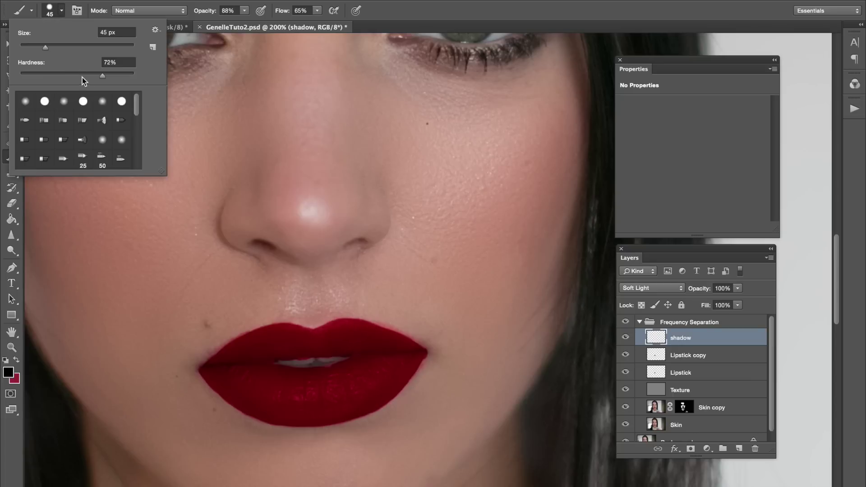
pyautogui.moveTo(73, 78); pyautogui.dragTo(4, 90)
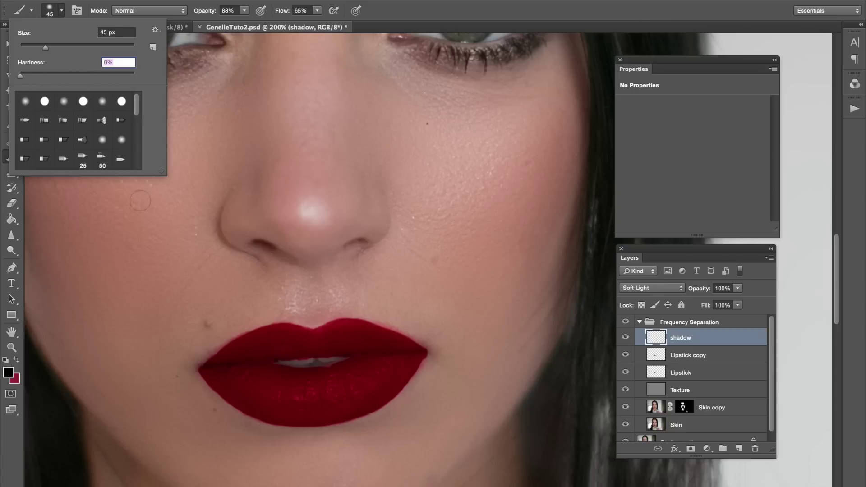
pyautogui.click(244, 10)
pyautogui.moveTo(237, 21); pyautogui.dragTo(199, 28)
# Step: Shade the lips in black on the shadow layer with a 70 px brush and lower the layer's opacity
pyautogui.click(316, 340)
pyautogui.press(']')
pyautogui.press(']')
pyautogui.press(']')
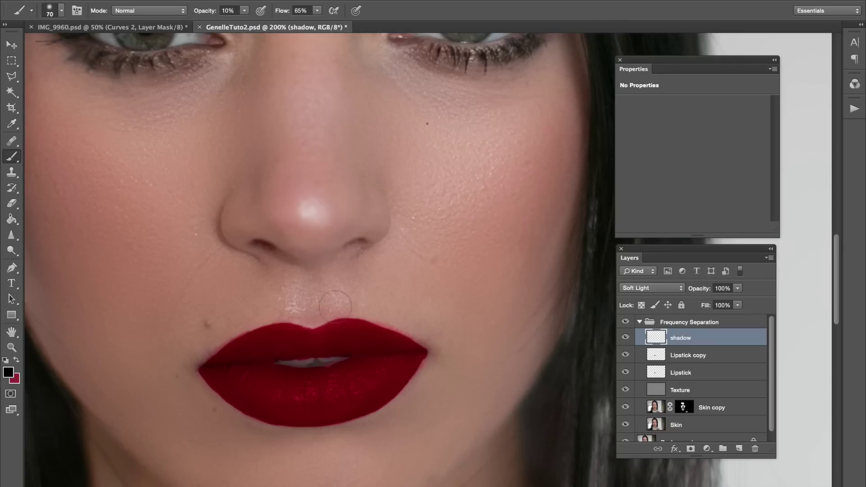
pyautogui.moveTo(413, 365)
pyautogui.mouseDown()
pyautogui.moveTo(338, 408)
pyautogui.moveTo(393, 389)
pyautogui.moveTo(374, 406)
pyautogui.moveTo(318, 418)
pyautogui.moveTo(216, 385)
pyautogui.moveTo(257, 410)
pyautogui.moveTo(224, 387)
pyautogui.moveTo(287, 408)
pyautogui.moveTo(207, 368)
pyautogui.moveTo(265, 336)
pyautogui.moveTo(221, 368)
pyautogui.moveTo(230, 339)
pyautogui.moveTo(343, 350)
pyautogui.moveTo(283, 339)
pyautogui.moveTo(378, 319)
pyautogui.moveTo(338, 348)
pyautogui.moveTo(321, 334)
pyautogui.moveTo(326, 365)
pyautogui.moveTo(340, 356)
pyautogui.moveTo(261, 360)
pyautogui.moveTo(288, 378)
pyautogui.moveTo(347, 366)
pyautogui.moveTo(343, 399)
pyautogui.moveTo(215, 373)
pyautogui.moveTo(317, 403)
pyautogui.moveTo(228, 386)
pyautogui.moveTo(295, 410)
pyautogui.moveTo(373, 409)
pyautogui.moveTo(363, 404)
pyautogui.moveTo(403, 355)
pyautogui.mouseUp()
pyautogui.hotkey('ctrl', '-')
pyautogui.hotkey('ctrl', '-')
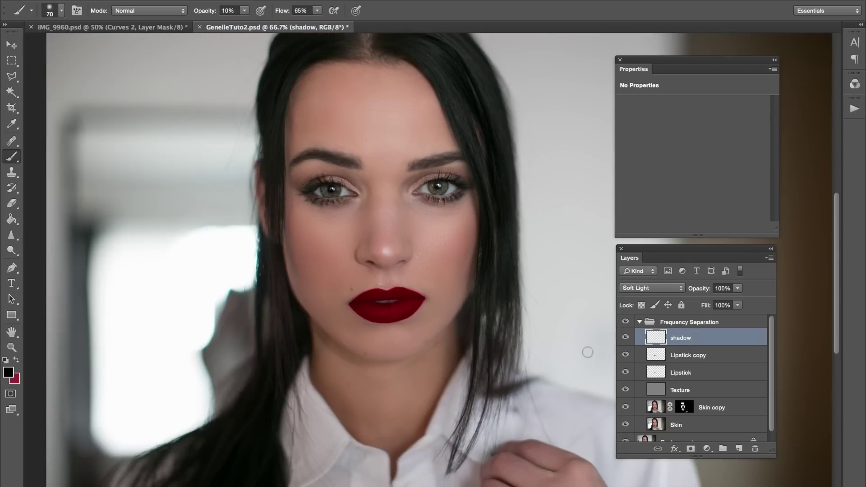
pyautogui.moveTo(700, 289); pyautogui.dragTo(680, 293)
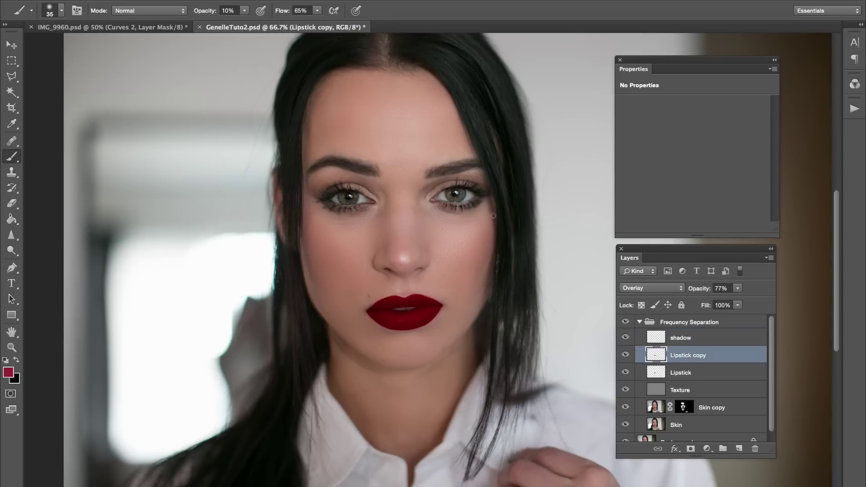
# Step: Create a new layer named eyes and move it above the shadow layer in the Frequency Separation group
pyautogui.press('super+shift+n')
pyautogui.write('eyes')
pyautogui.press('Return')
pyautogui.moveTo(661, 359); pyautogui.dragTo(661, 324)
# Step: Make white the foreground colour and set the eyes layer's blend mode to Overlay
pyautogui.press('super+plus')
pyautogui.press('super+plus')
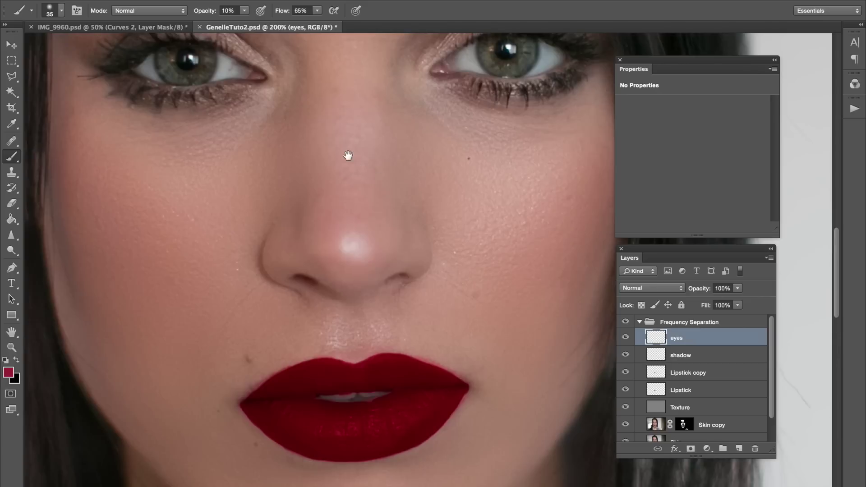
pyautogui.moveTo(348, 156); pyautogui.dragTo(399, 231)
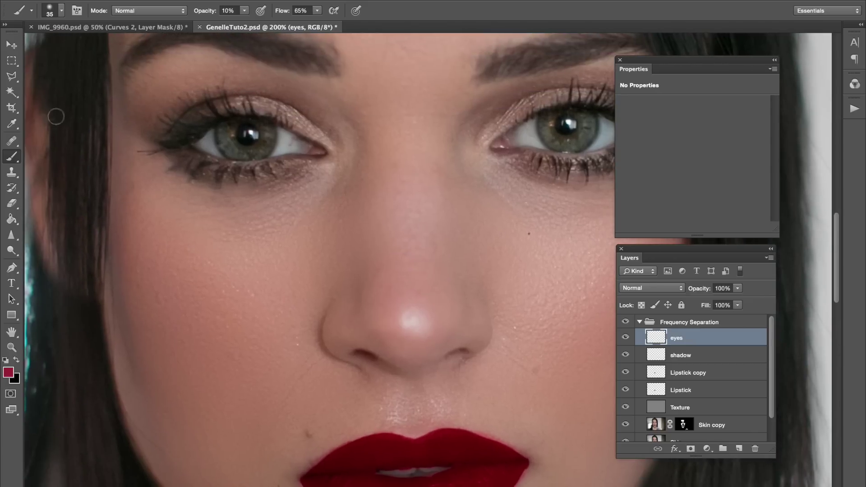
pyautogui.press('d')
pyautogui.press('x')
pyautogui.click(663, 289)
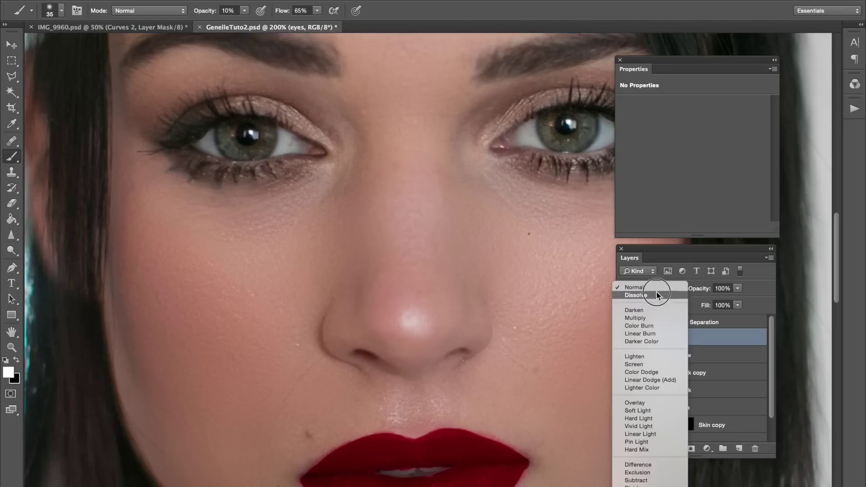
pyautogui.click(648, 404)
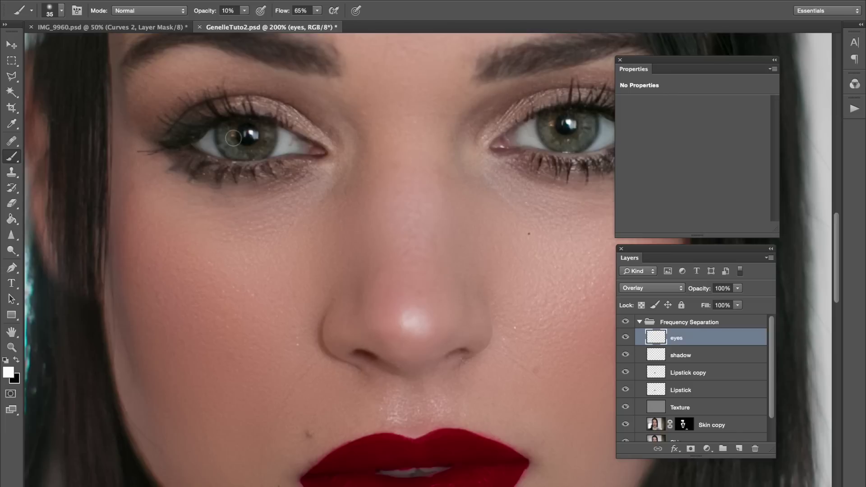
# Step: Brighten the irises of both eyes in white on the eyes layer with a soft 45 px to 25 px brush at 10% opacity
pyautogui.press(']')
pyautogui.moveTo(236, 140)
pyautogui.mouseDown()
pyautogui.moveTo(228, 130)
pyautogui.moveTo(225, 139)
pyautogui.mouseUp()
pyautogui.click(61, 10)
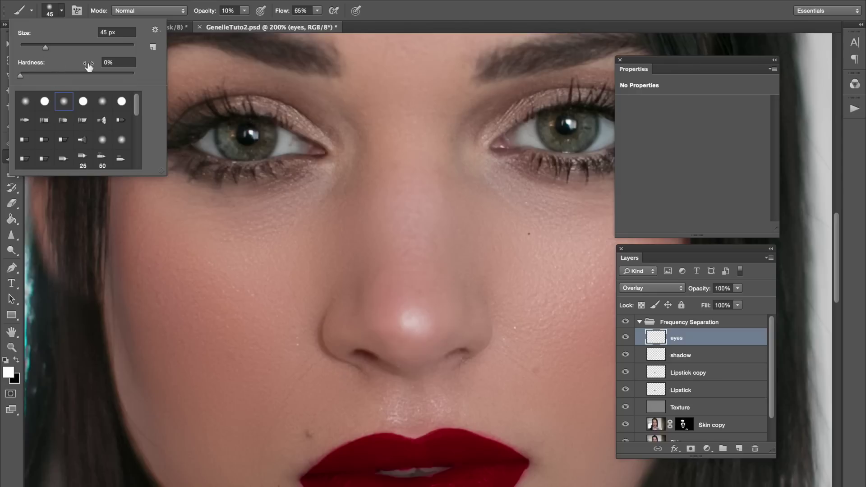
pyautogui.click(232, 124)
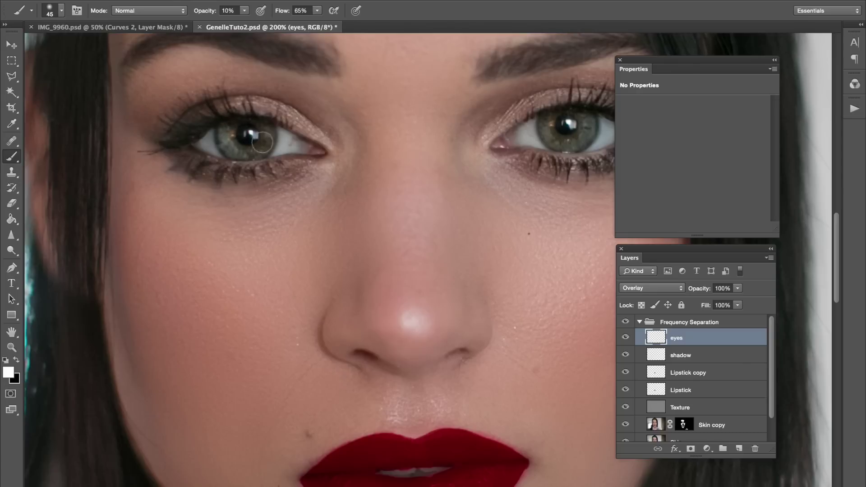
pyautogui.moveTo(448, 214); pyautogui.dragTo(383, 223)
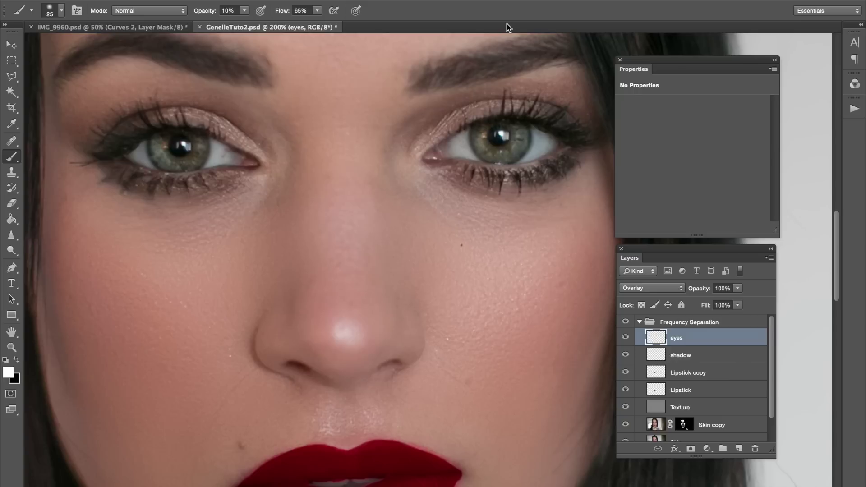
# Step: Darken the rim of the iris in black on the eyes layer with a 50 px brush at 22% opacity
pyautogui.press('x')
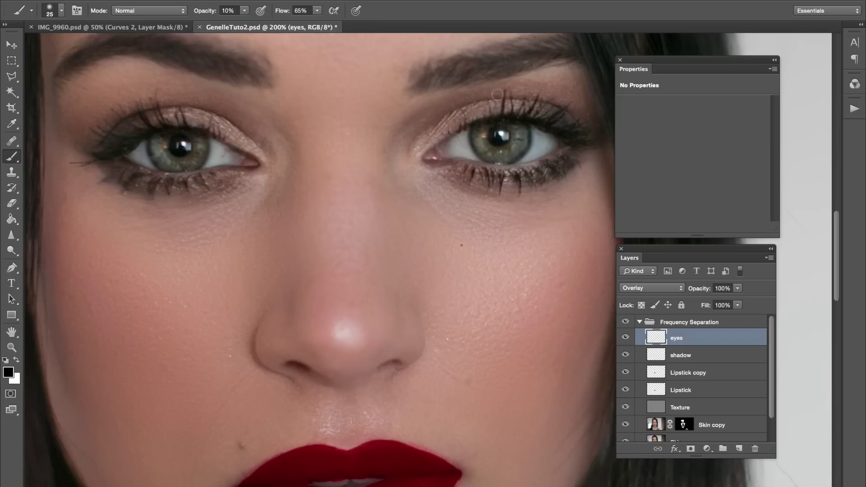
pyautogui.press(']')
pyautogui.press(']')
pyautogui.press(']')
pyautogui.press('2')
pyautogui.press('2')
pyautogui.moveTo(482, 143)
pyautogui.mouseDown()
pyautogui.moveTo(497, 146)
pyautogui.moveTo(483, 142)
pyautogui.mouseUp()
# Step: Switch the brush to white at 100 px and 11% opacity for softer work around the eyes
pyautogui.press('x')
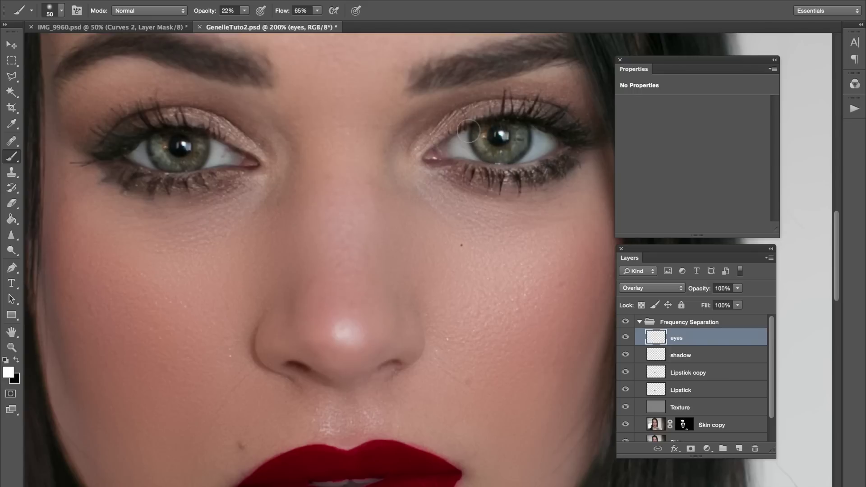
pyautogui.press(']')
pyautogui.press(']')
pyautogui.press(']')
pyautogui.press(']')
pyautogui.hotkey('ctrl', '-')
pyautogui.press(']')
pyautogui.press('1')
pyautogui.press('1')
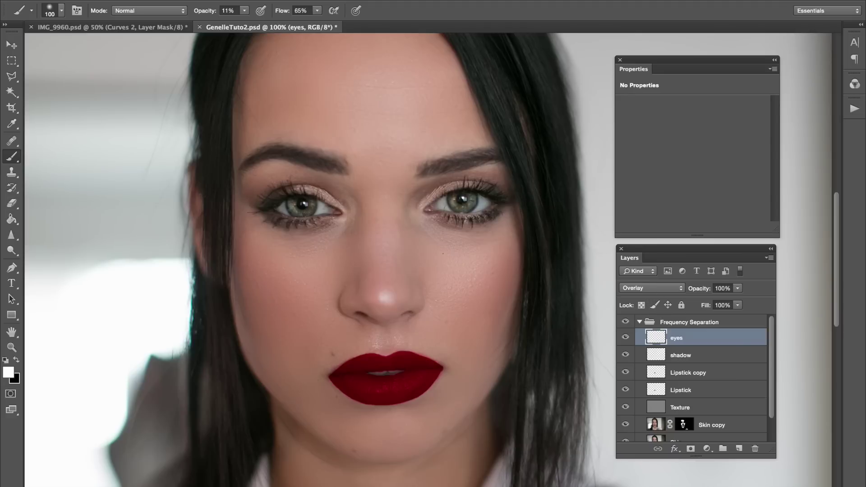
# Step: Darken the outer corners and lash lines of both eyes in black on the eyes layer with a 70 px brush at 33% opacity
pyautogui.press('x')
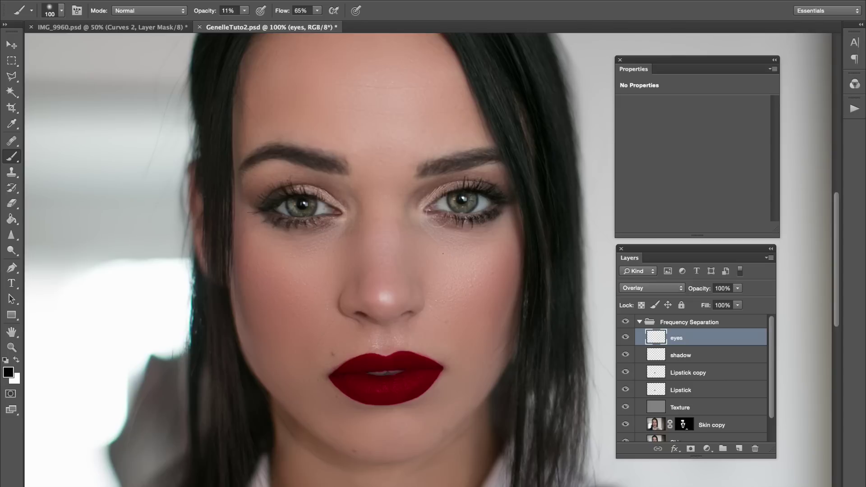
pyautogui.press('x')
pyautogui.press('x')
pyautogui.press('x')
pyautogui.press('x')
pyautogui.moveTo(274, 217)
pyautogui.mouseDown()
pyautogui.moveTo(296, 220)
pyautogui.moveTo(278, 219)
pyautogui.moveTo(286, 219)
pyautogui.mouseUp()
pyautogui.press('alt+super+z')
pyautogui.press('alt+super+z')
pyautogui.press('alt+super+z')
pyautogui.moveTo(505, 204)
pyautogui.mouseDown()
pyautogui.moveTo(463, 212)
pyautogui.moveTo(484, 225)
pyautogui.moveTo(471, 219)
pyautogui.moveTo(501, 202)
pyautogui.mouseUp()
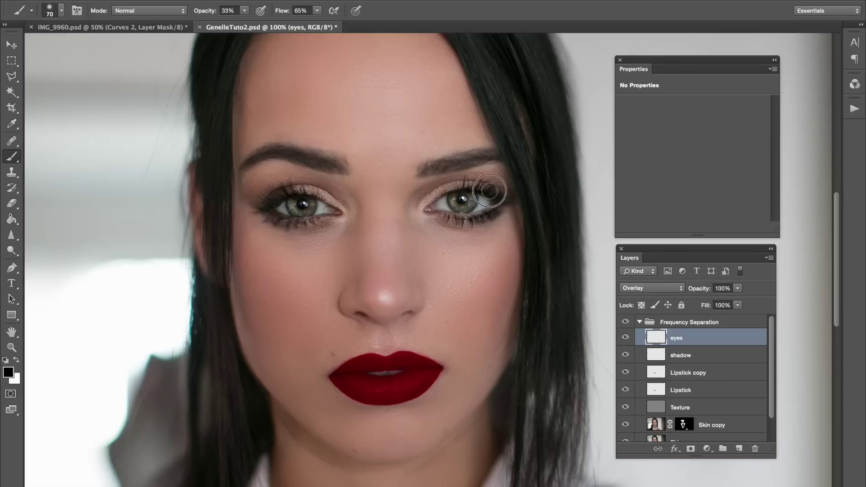
pyautogui.moveTo(278, 204); pyautogui.dragTo(290, 190)
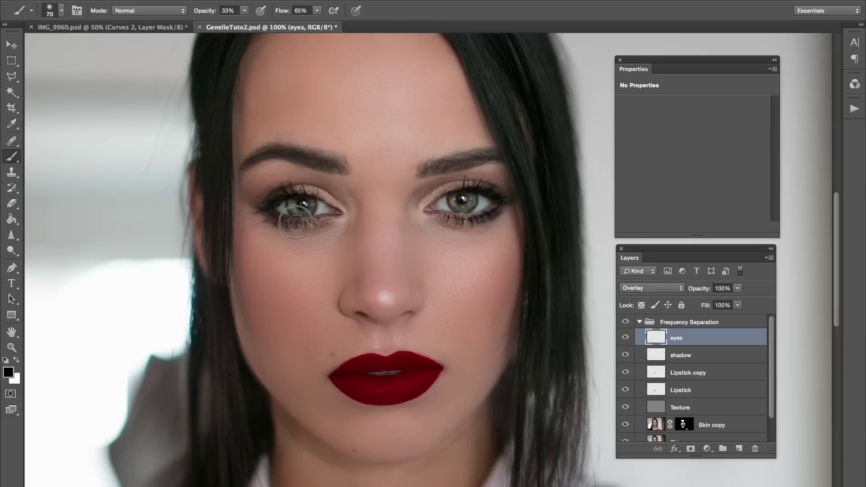
pyautogui.moveTo(275, 217); pyautogui.dragTo(297, 221)
pyautogui.moveTo(424, 168)
pyautogui.mouseDown()
pyautogui.moveTo(467, 161)
pyautogui.moveTo(507, 169)
pyautogui.mouseUp()
pyautogui.press('super+alt+z')
pyautogui.press('super+alt+z')
# Step: Set the black brush to 100 px and 11% opacity
pyautogui.press('1')
pyautogui.press('1')
pyautogui.press(']')
pyautogui.press(']')
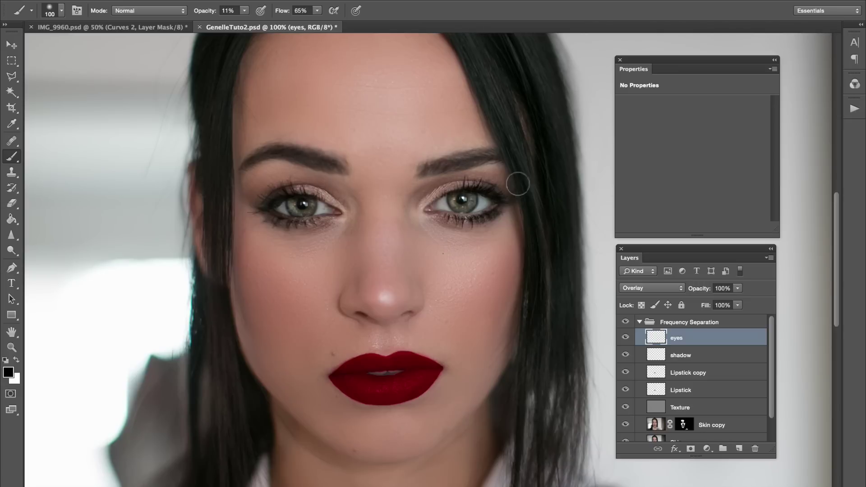
# Step: Compare the portrait with and without the eyes layer and reduce that layer's opacity to 85%
pyautogui.press('super+minus')
pyautogui.press('super+minus')
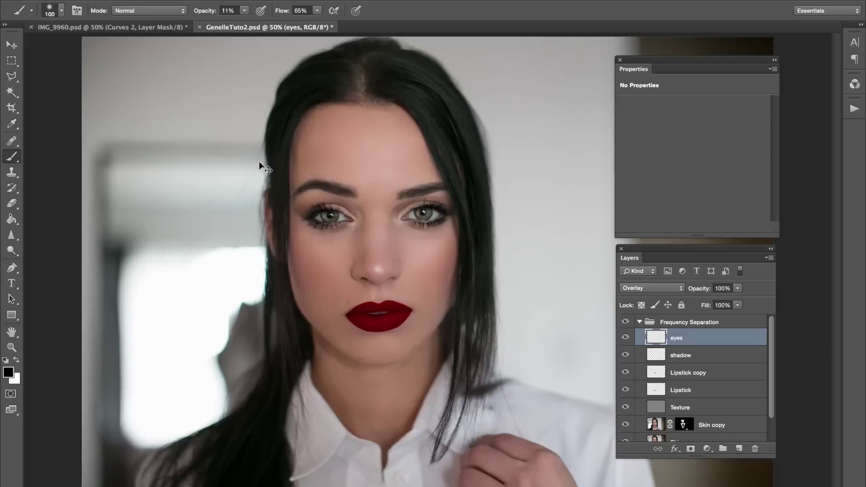
pyautogui.press('super+equal')
pyautogui.click(626, 338)
pyautogui.click(626, 340)
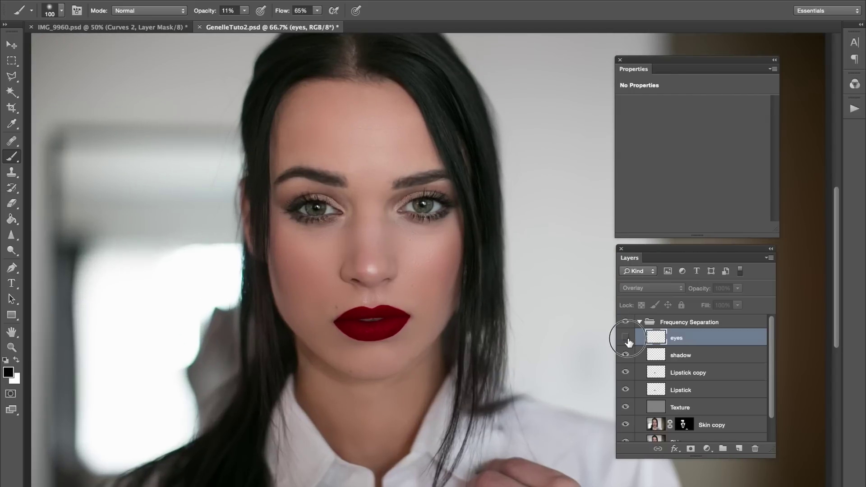
pyautogui.click(628, 342)
pyautogui.click(625, 337)
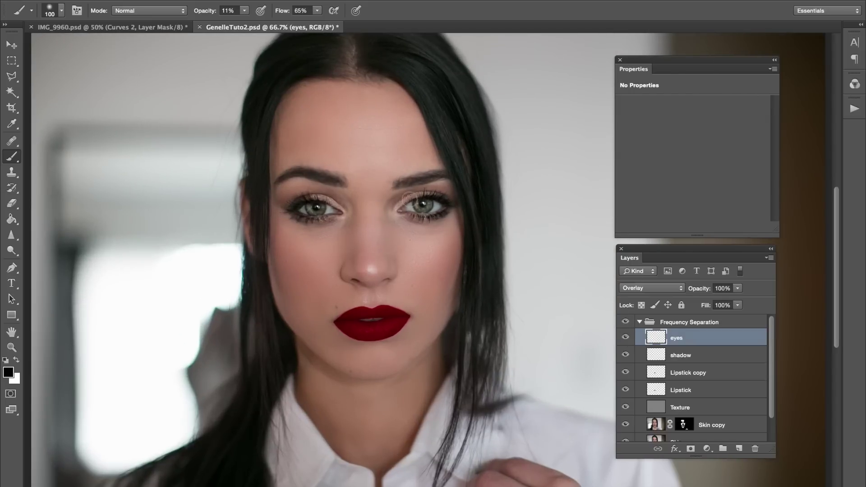
pyautogui.press('x')
pyautogui.moveTo(700, 289); pyautogui.dragTo(693, 290)
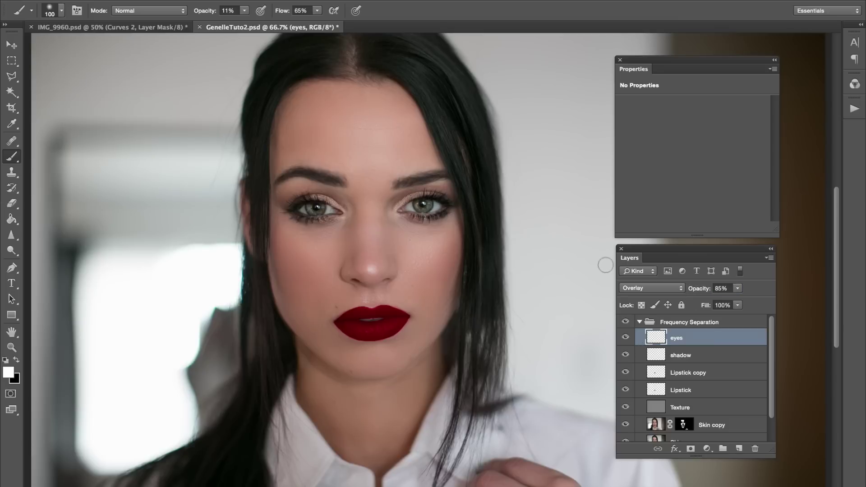
# Step: Collapse the Frequency Separation group and stamp all visible layers into a new layer above it
pyautogui.hotkey('ctrl', '+')
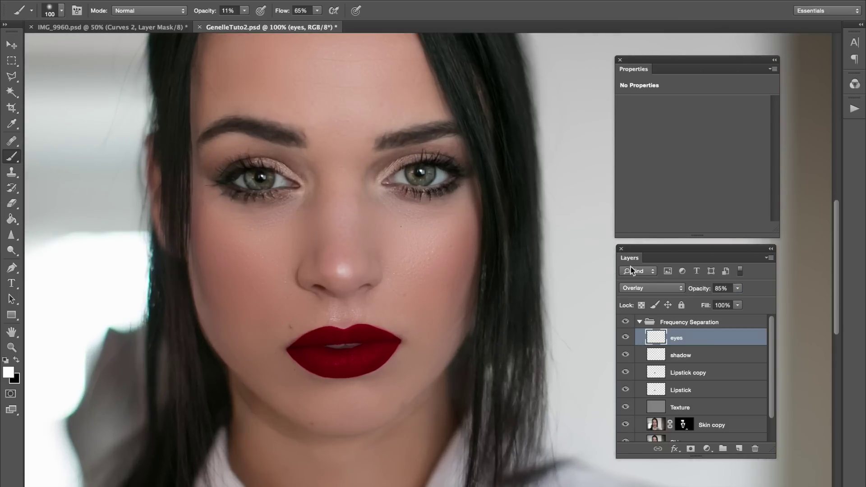
pyautogui.click(639, 322)
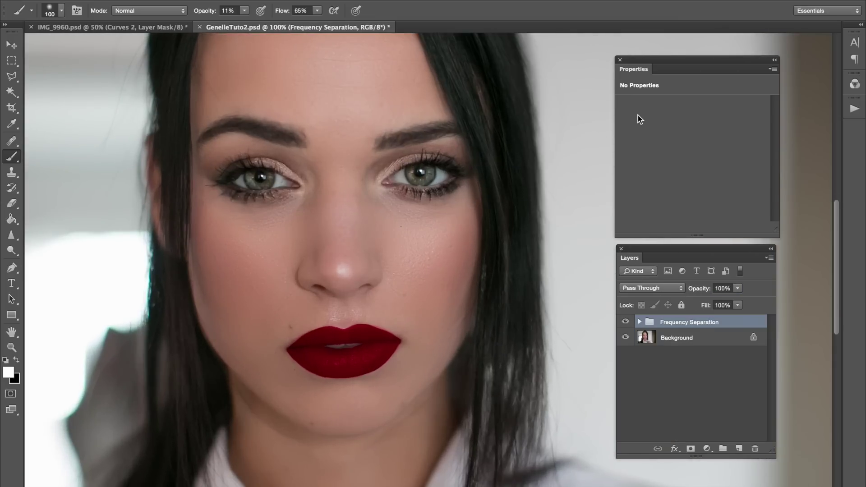
pyautogui.hotkey('ctrl', '-')
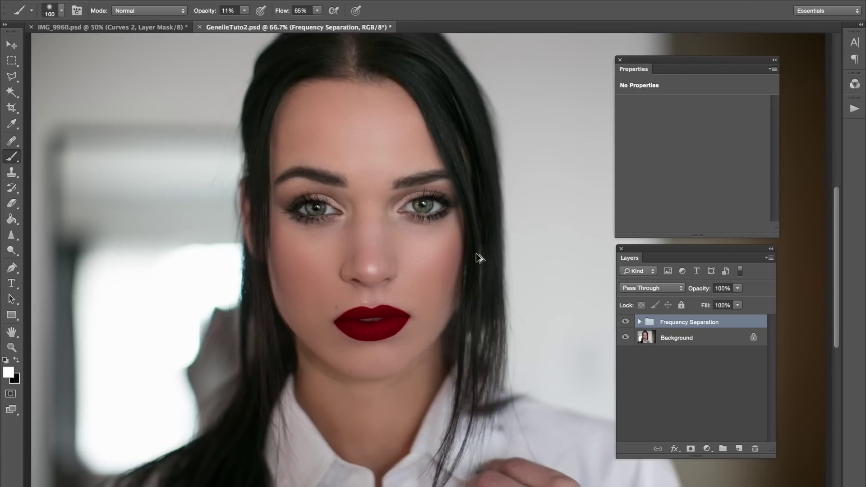
pyautogui.press('super+alt+shift+e')
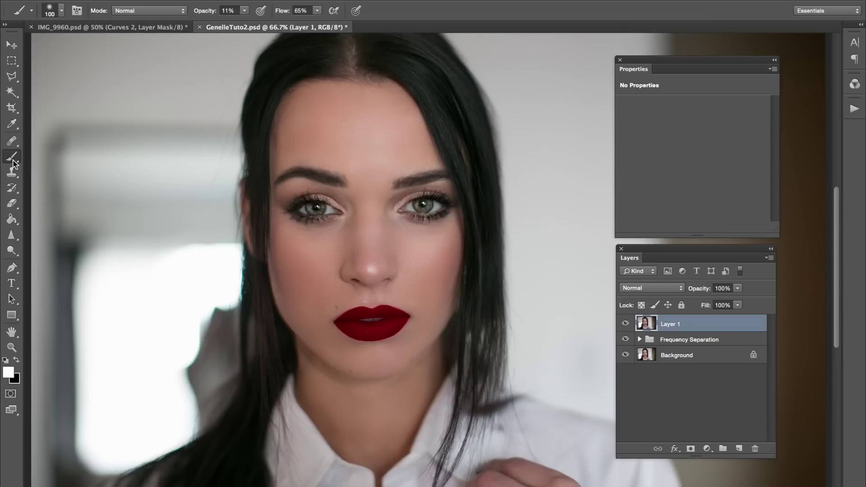
# Step: Sharpen both eyes on the stamped layer using the Sharpen tool with a 200 px brush at 22% strength
pyautogui.moveTo(12, 238); pyautogui.dragTo(42, 247)
pyautogui.press('super+plus')
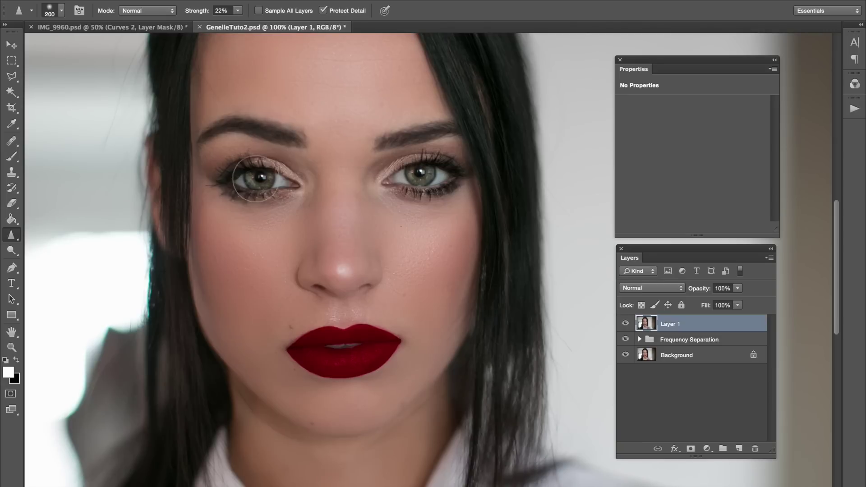
pyautogui.moveTo(254, 178)
pyautogui.mouseDown()
pyautogui.moveTo(237, 182)
pyautogui.moveTo(262, 183)
pyautogui.moveTo(233, 180)
pyautogui.moveTo(289, 184)
pyautogui.mouseUp()
pyautogui.moveTo(425, 185)
pyautogui.mouseDown()
pyautogui.moveTo(398, 177)
pyautogui.moveTo(422, 174)
pyautogui.moveTo(397, 181)
pyautogui.mouseUp()
pyautogui.moveTo(264, 183)
pyautogui.mouseDown()
pyautogui.moveTo(241, 187)
pyautogui.moveTo(270, 184)
pyautogui.moveTo(245, 174)
pyautogui.mouseUp()
pyautogui.hotkey('ctrl', '-')
pyautogui.hotkey('ctrl', '-')
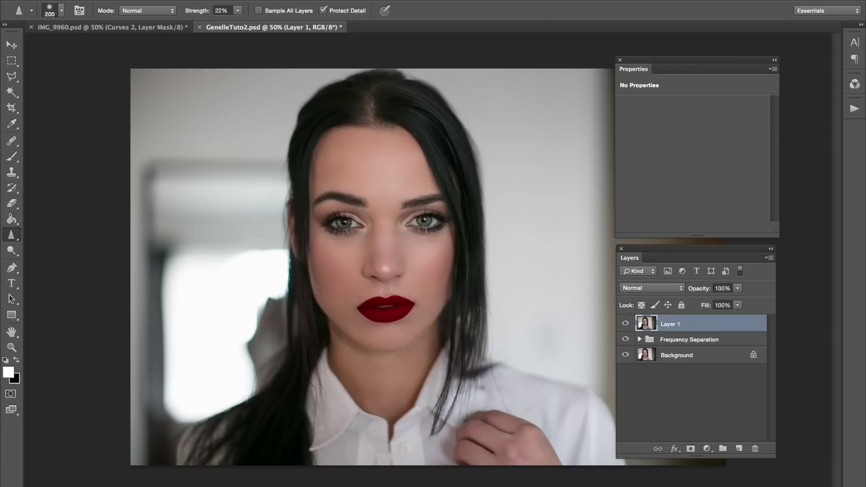
# Step: Add a Curves adjustment layer above the stamped layer, keeping its default name
pyautogui.click(184, 0)
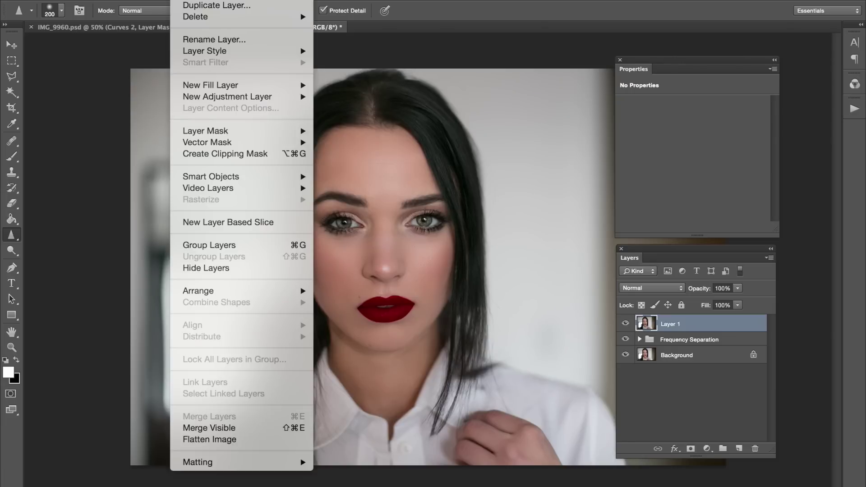
pyautogui.moveTo(255, 96)
pyautogui.click(340, 119)
pyautogui.press('Return')
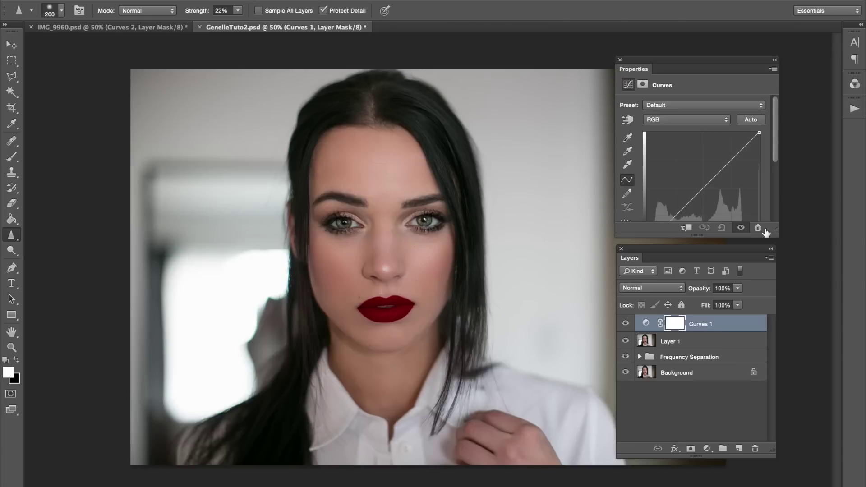
# Step: Shape the RGB curve for more contrast, with a lower point at input 77, output 84 and a raised upper point
pyautogui.moveTo(775, 234); pyautogui.dragTo(781, 302)
pyautogui.click(682, 210)
pyautogui.moveTo(720, 176); pyautogui.dragTo(720, 163)
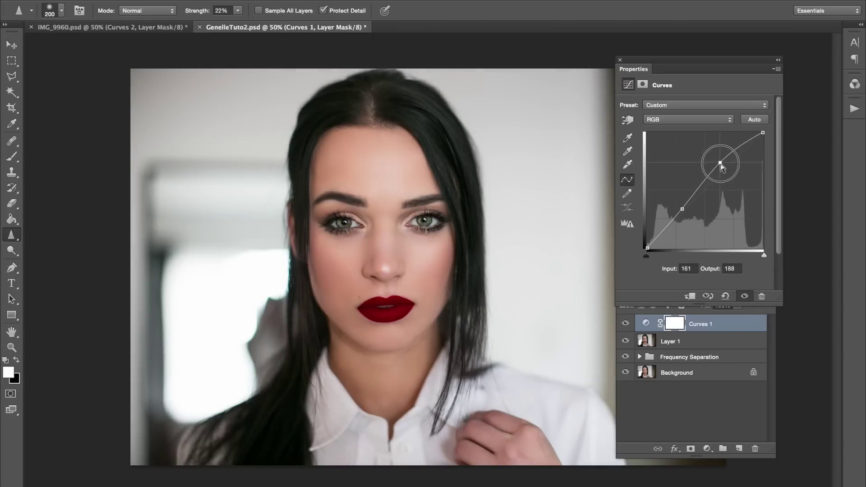
pyautogui.moveTo(682, 210); pyautogui.dragTo(682, 212)
pyautogui.moveTo(721, 164); pyautogui.dragTo(722, 163)
pyautogui.click(682, 211)
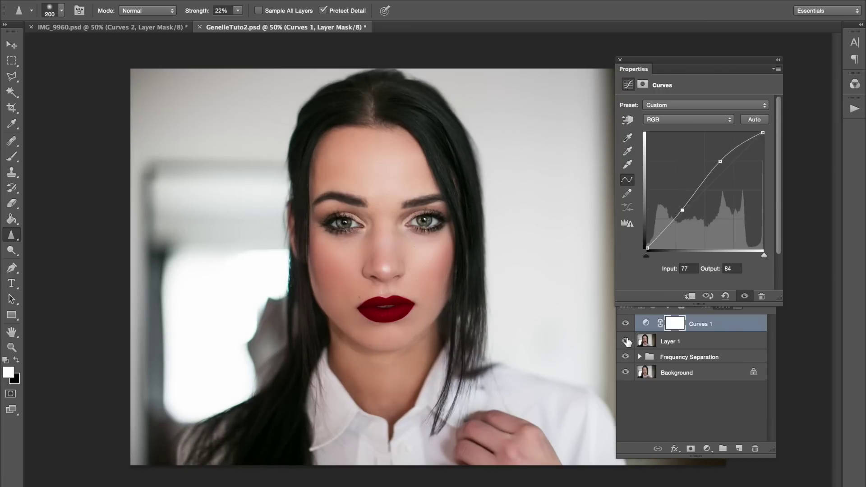
# Step: Compare the image with and without the Curves and stamped layers, and lower the Curves layer's opacity to 90%
pyautogui.click(625, 323)
pyautogui.click(626, 323)
pyautogui.moveTo(672, 248); pyautogui.dragTo(670, 266)
pyautogui.click(625, 341)
pyautogui.click(626, 342)
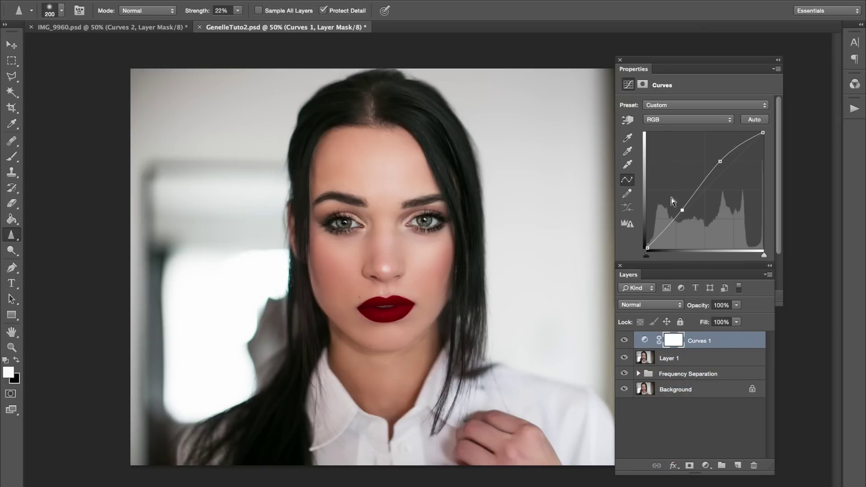
pyautogui.moveTo(694, 309); pyautogui.dragTo(689, 309)
# Step: Duplicate the Background layer and move the copy to the top of the layer stack
pyautogui.click(655, 393)
pyautogui.hotkey('ctrl', 'j')
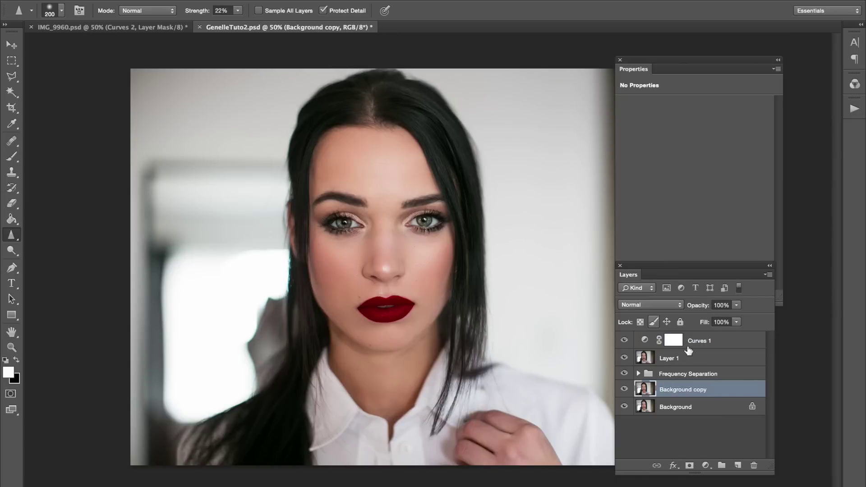
pyautogui.moveTo(712, 389); pyautogui.dragTo(671, 343)
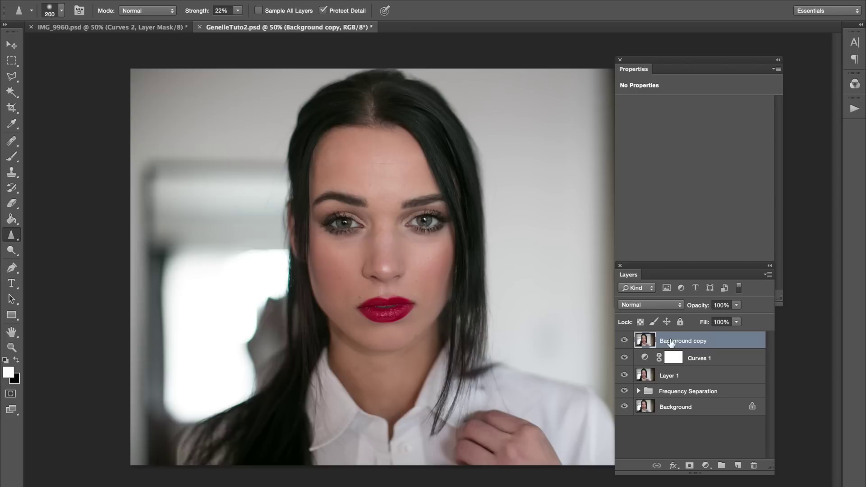
# Step: Compare the retouched portrait with the original by toggling the Background copy layer, leaving the copy hidden
pyautogui.click(625, 341)
pyautogui.click(624, 341)
pyautogui.click(625, 341)
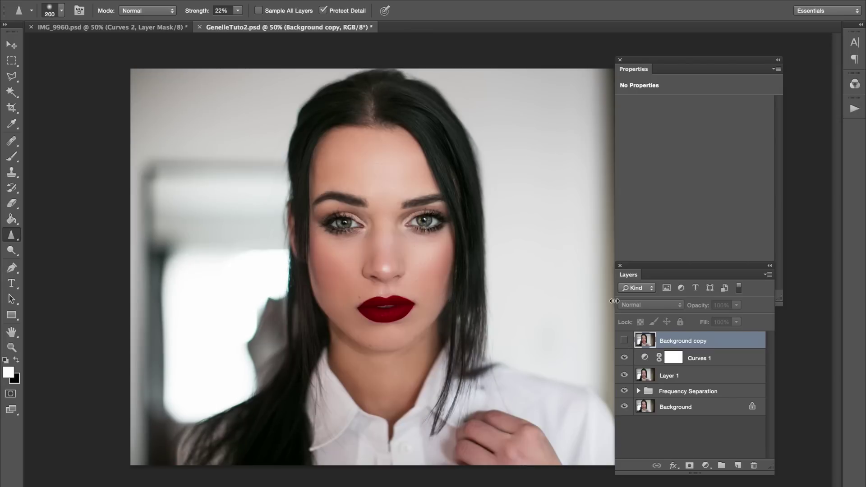
pyautogui.press('super+plus')
pyautogui.press('super+plus')
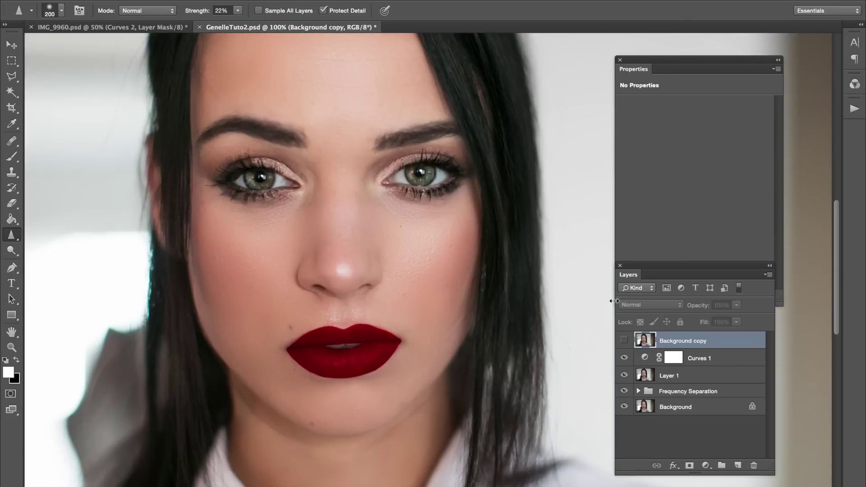
pyautogui.scroll(2, 509, 250)
pyautogui.click(624, 341)
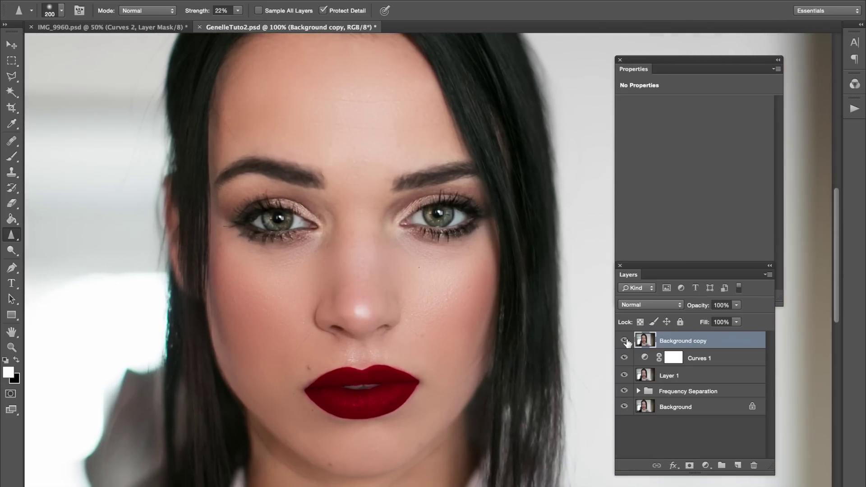
pyautogui.click(624, 341)
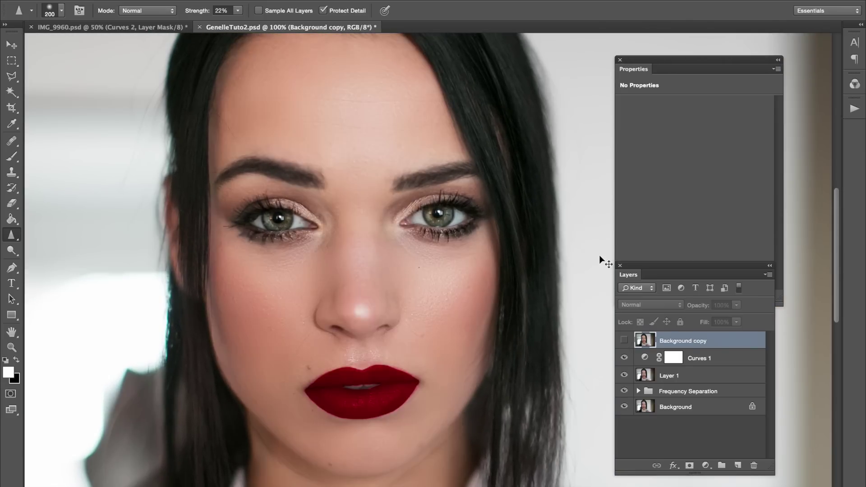
# Step: Duplicate Layer 1 and apply a High Pass filter with a 5.8 pixel radius to the copy
pyautogui.press('super+minus')
pyautogui.click(652, 361)
pyautogui.click(652, 380)
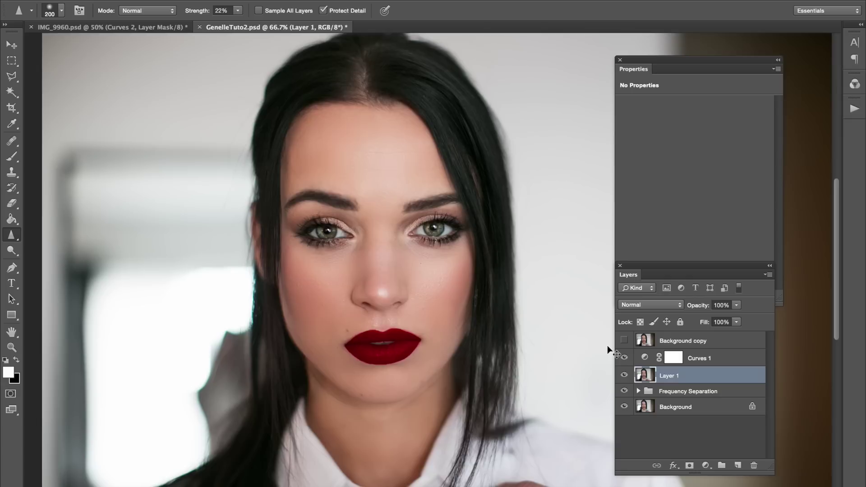
pyautogui.hotkey('ctrl', 'j')
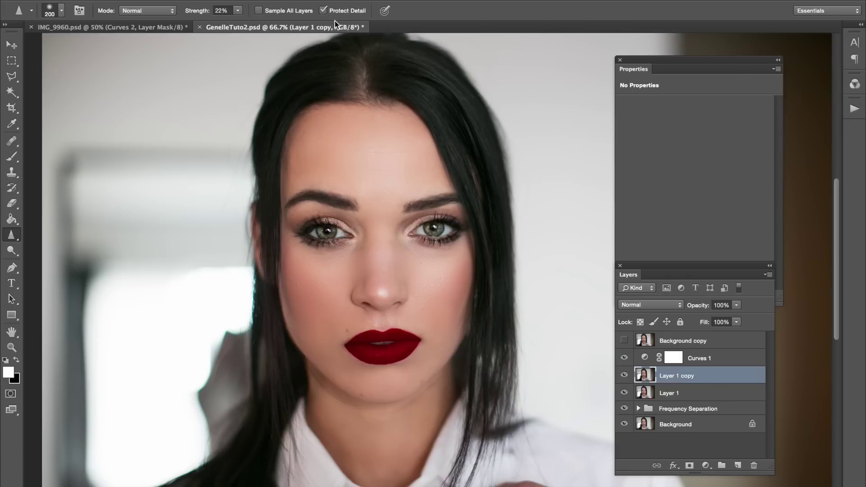
pyautogui.click(281, 1)
pyautogui.moveTo(395, 212)
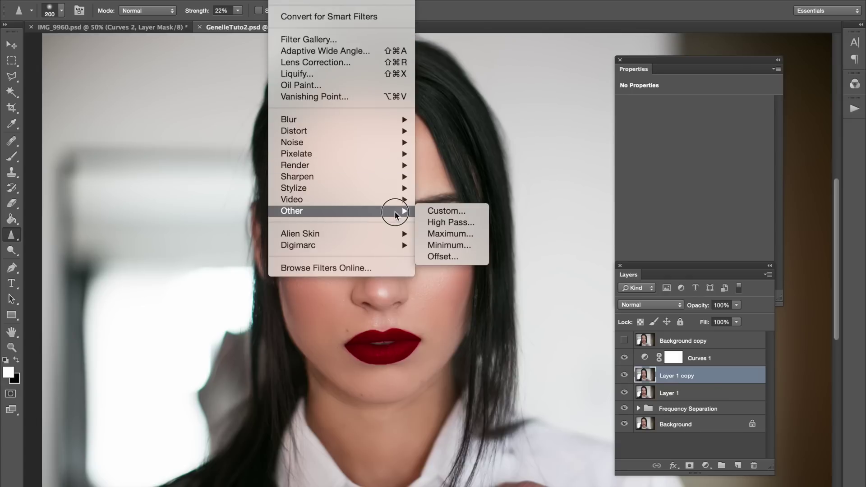
pyautogui.click(432, 223)
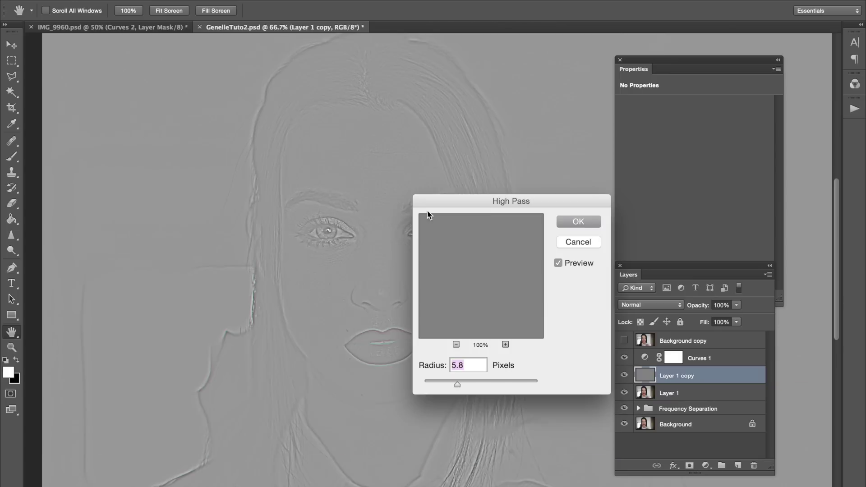
pyautogui.moveTo(511, 199); pyautogui.dragTo(599, 182)
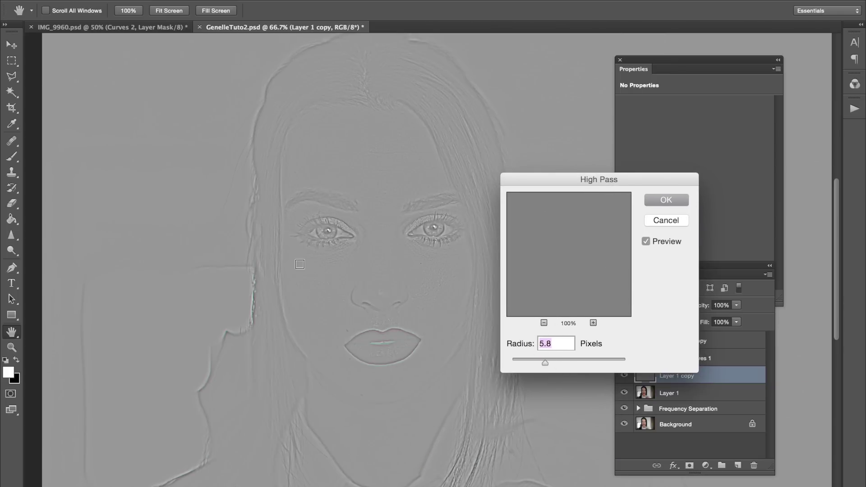
pyautogui.click(677, 201)
# Step: Blend the High Pass layer in Soft Light at 54% opacity and compare the result with the unsharpened and original versions
pyautogui.click(662, 307)
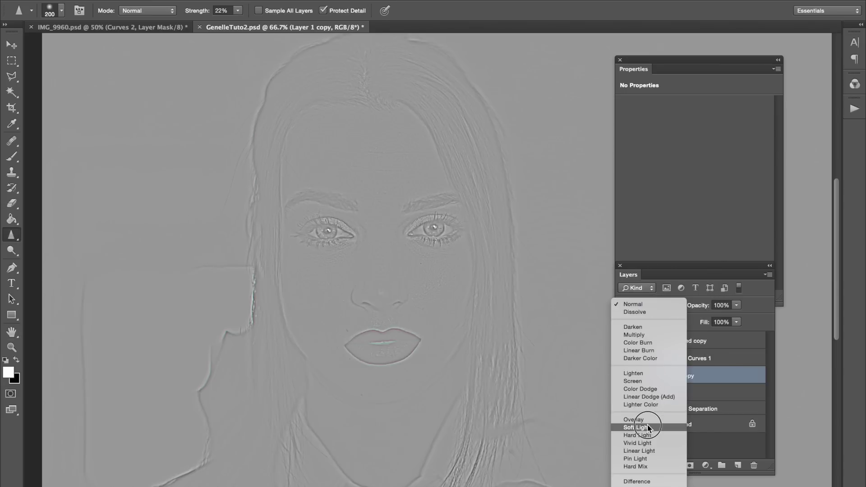
pyautogui.click(640, 428)
pyautogui.click(624, 375)
pyautogui.press('super+minus')
pyautogui.click(624, 376)
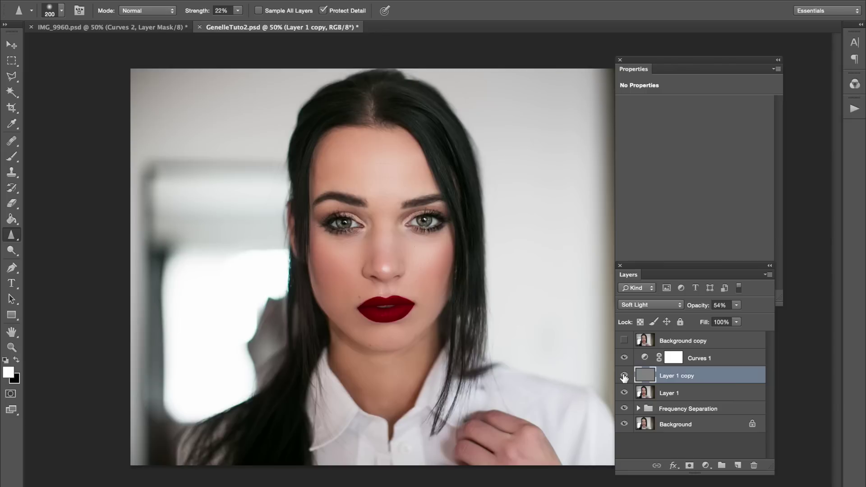
pyautogui.click(624, 376)
pyautogui.click(623, 376)
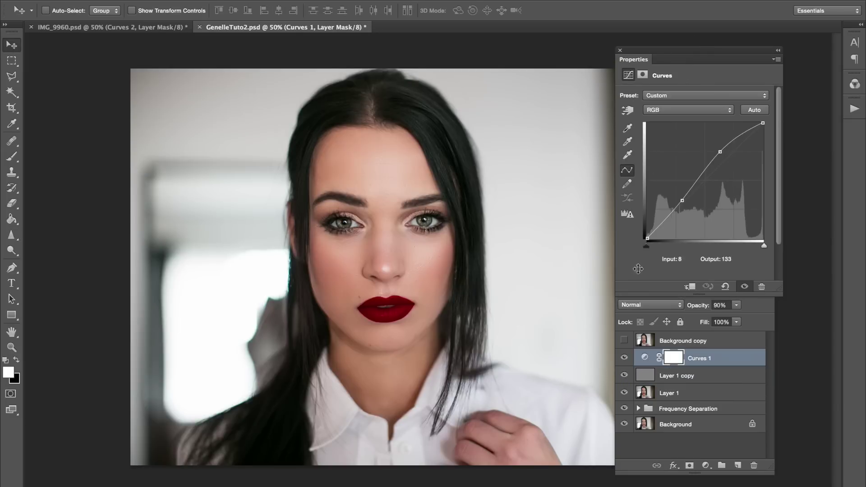
pyautogui.click(625, 340)
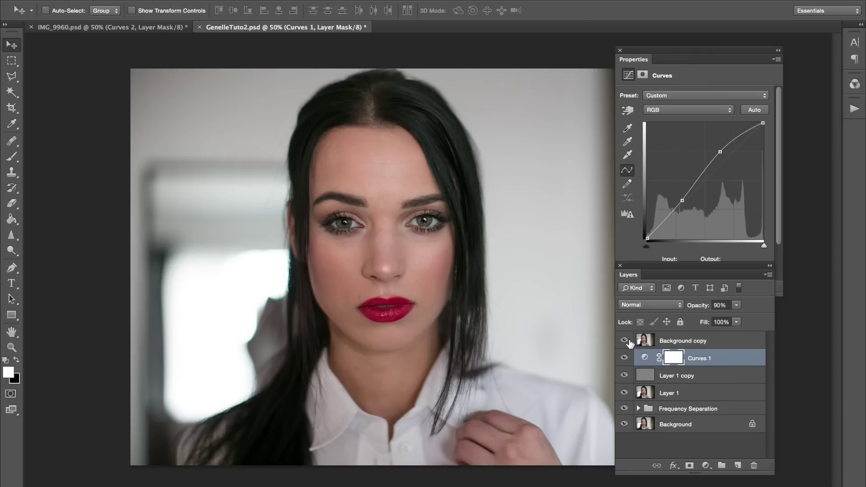